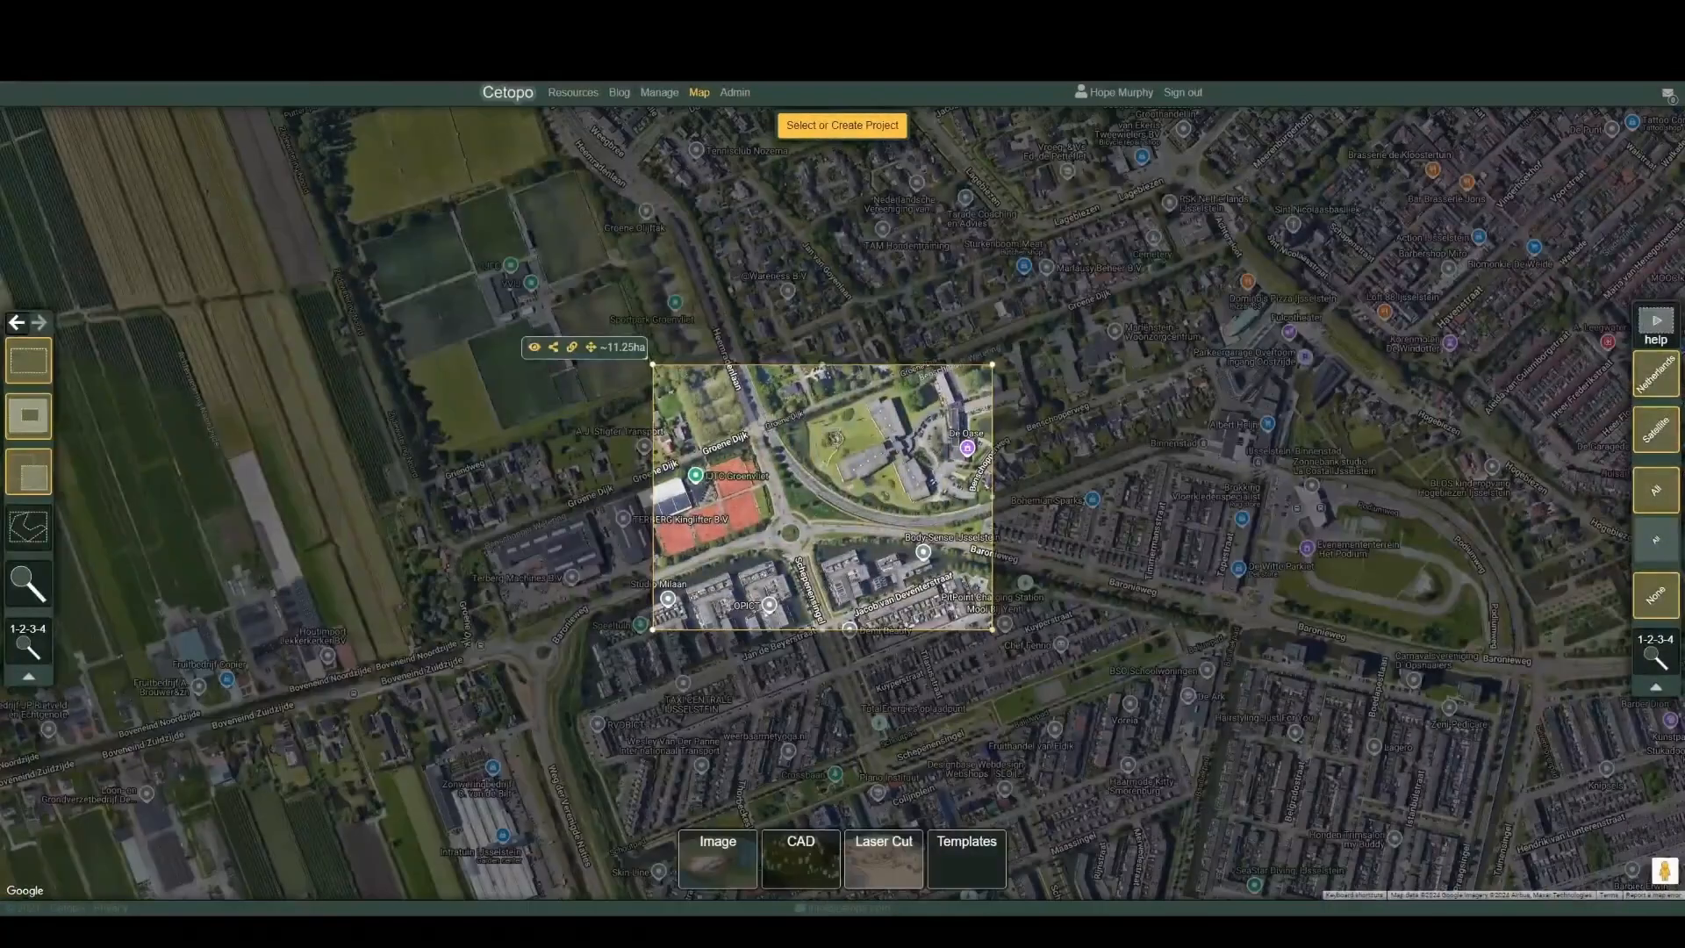
Open the configuration of the Revit CAD template and set the Roads data style to Smart.
click(801, 855)
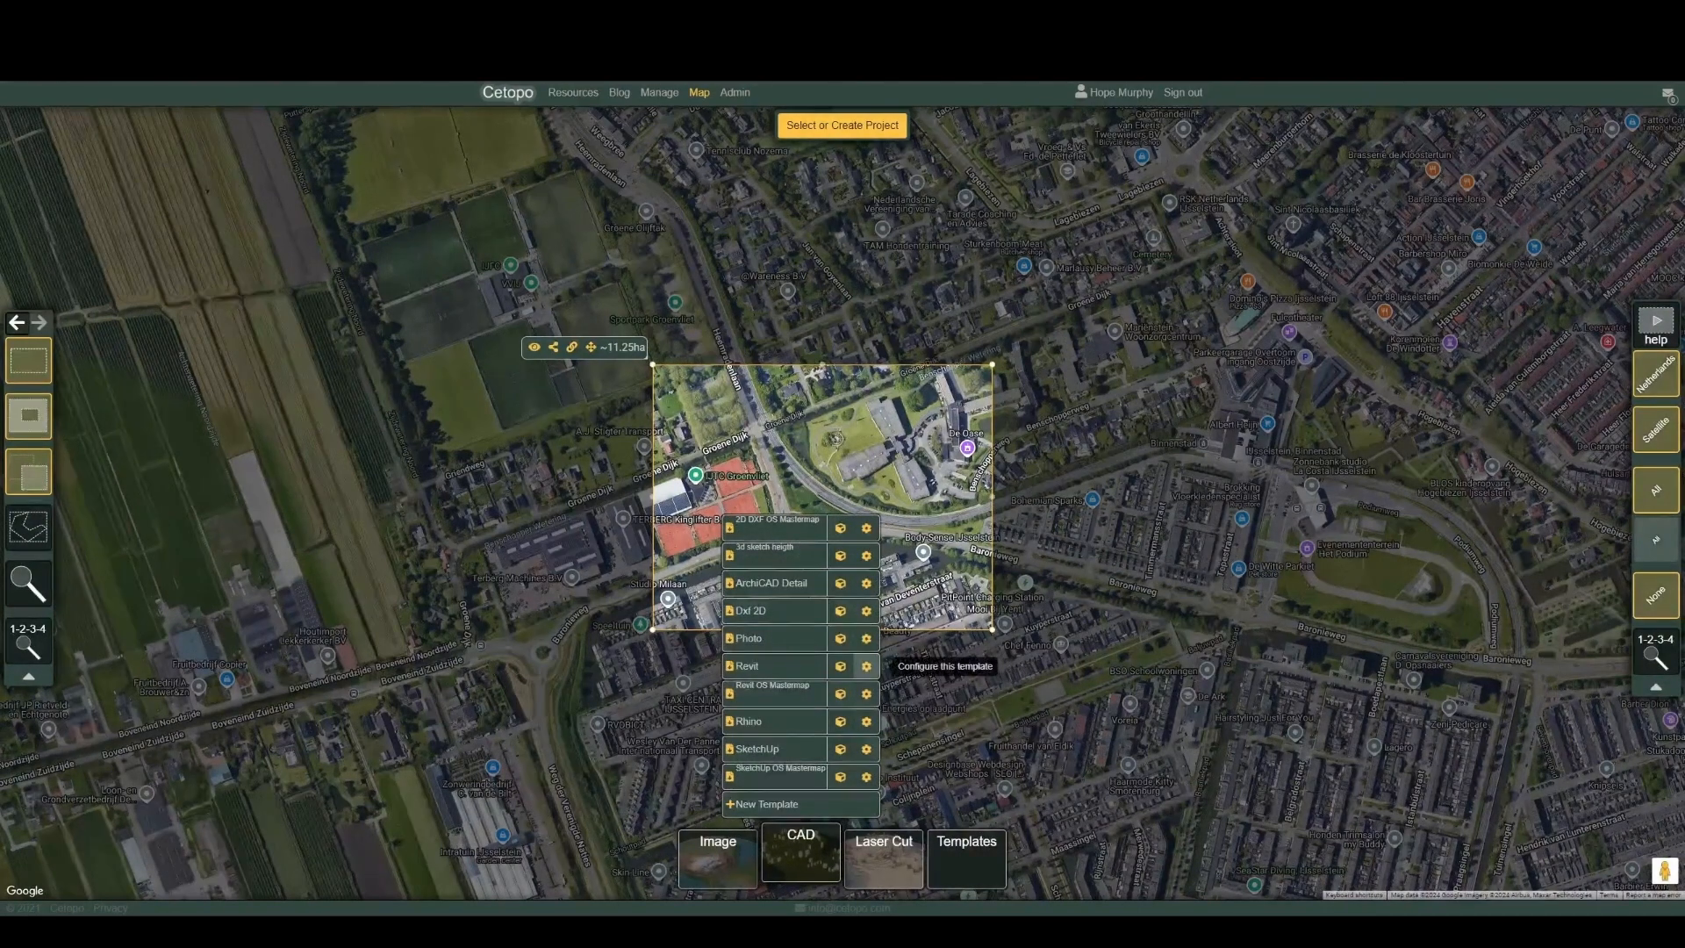
click(867, 666)
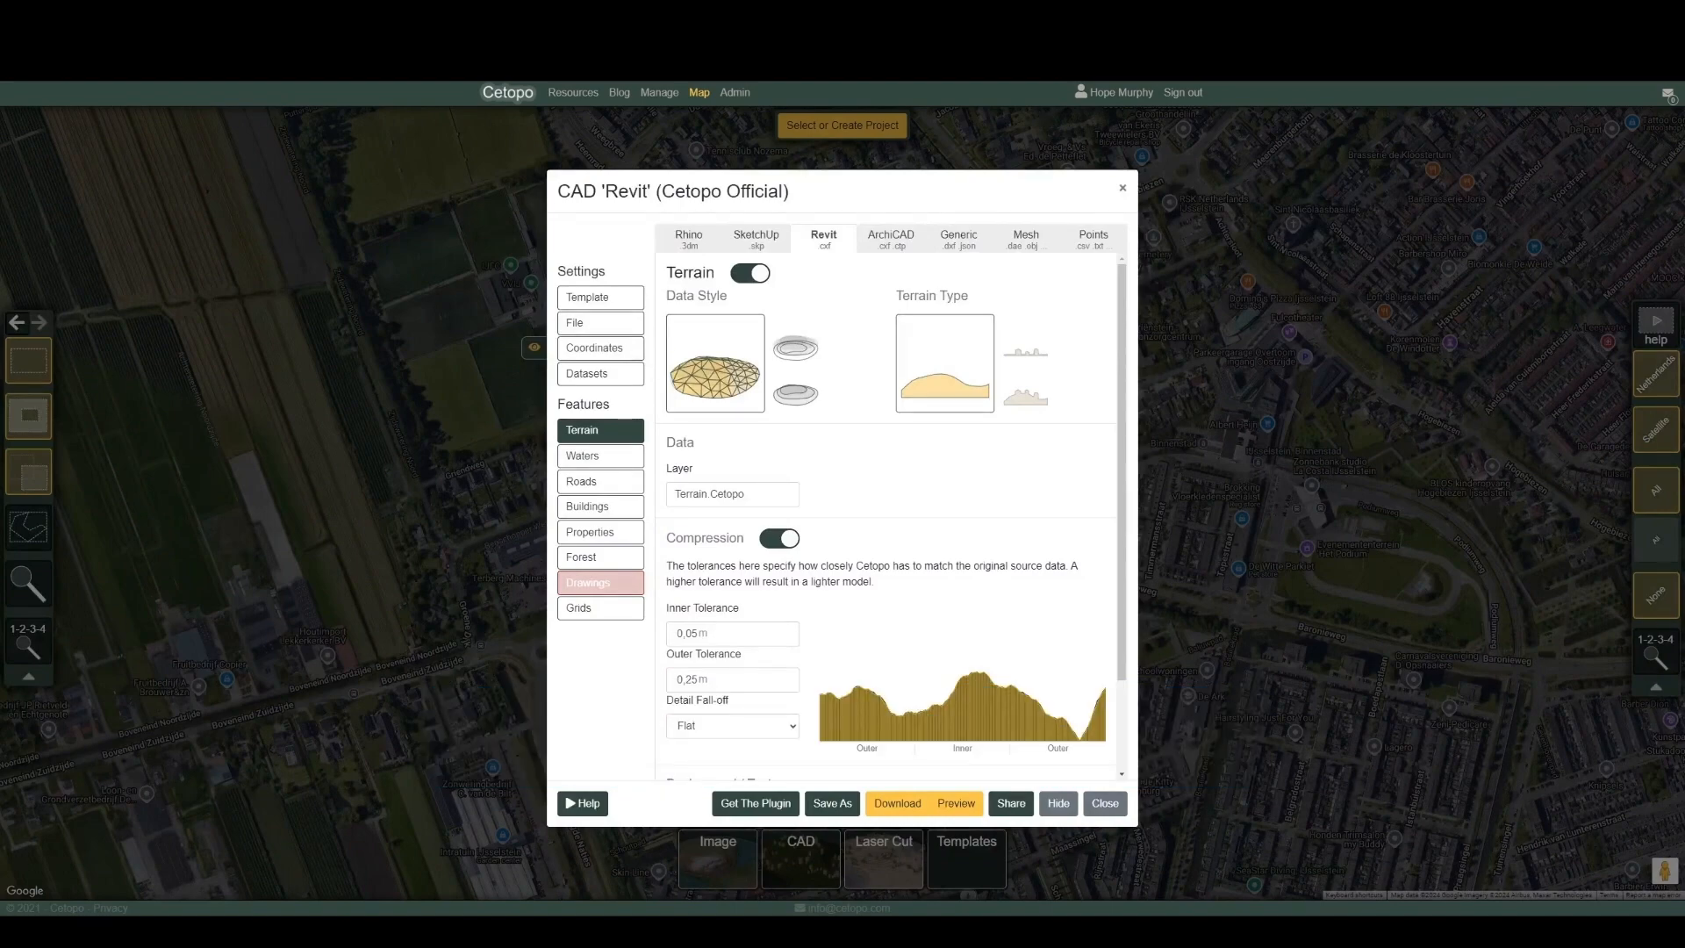
click(599, 481)
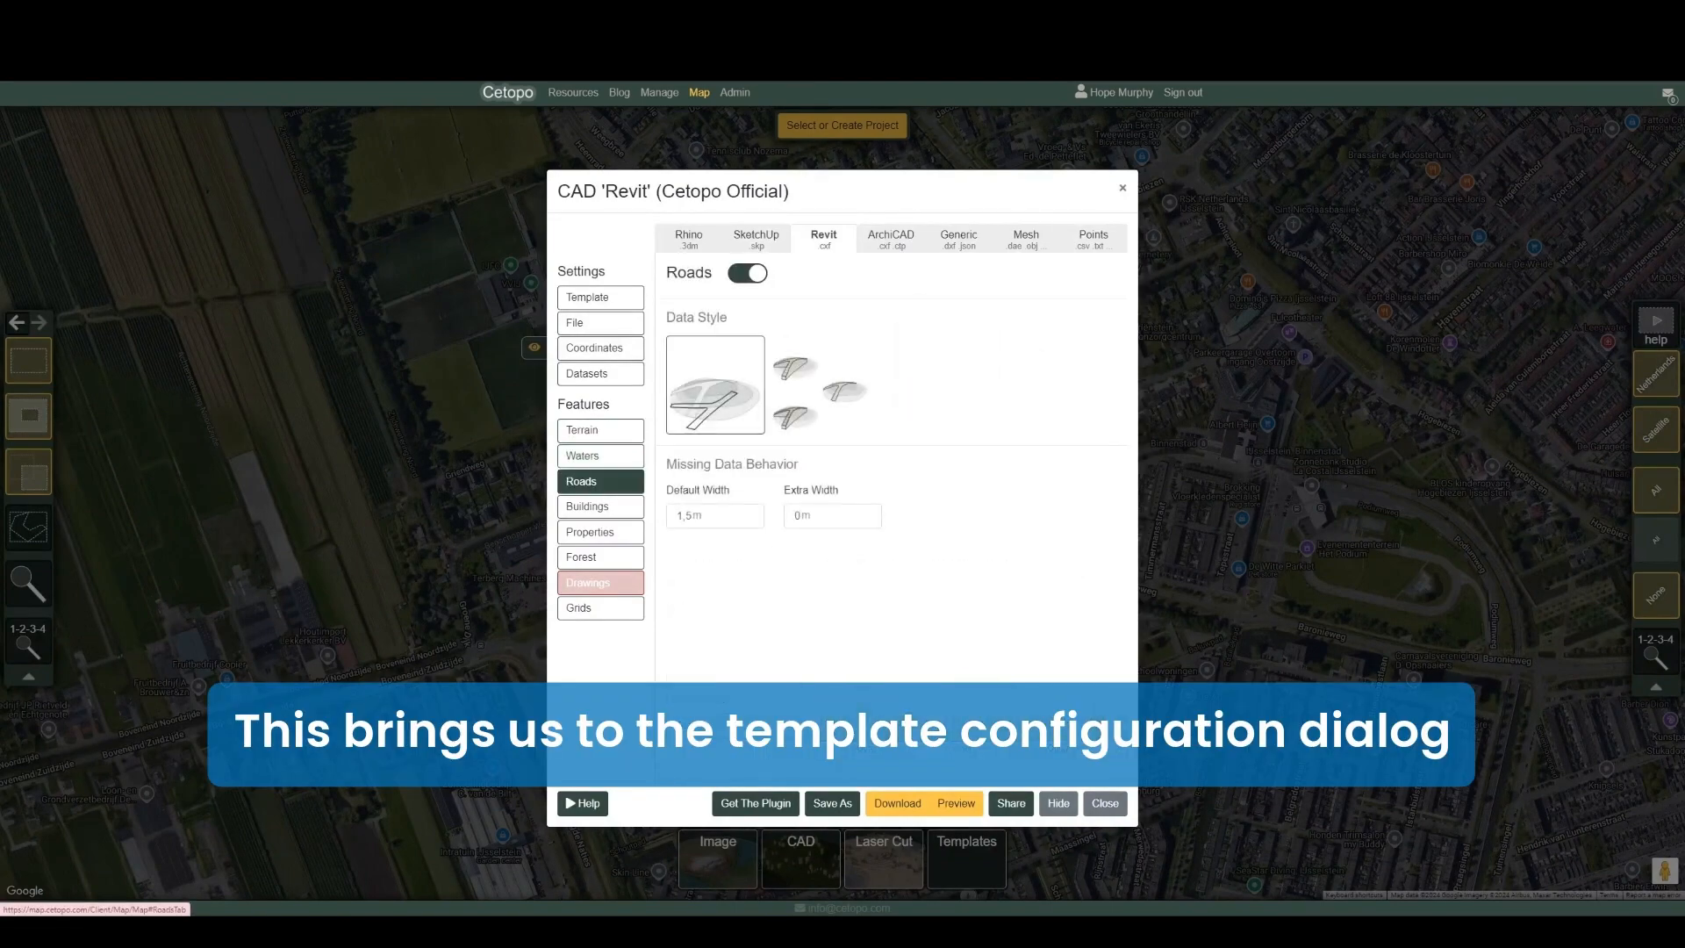
click(844, 386)
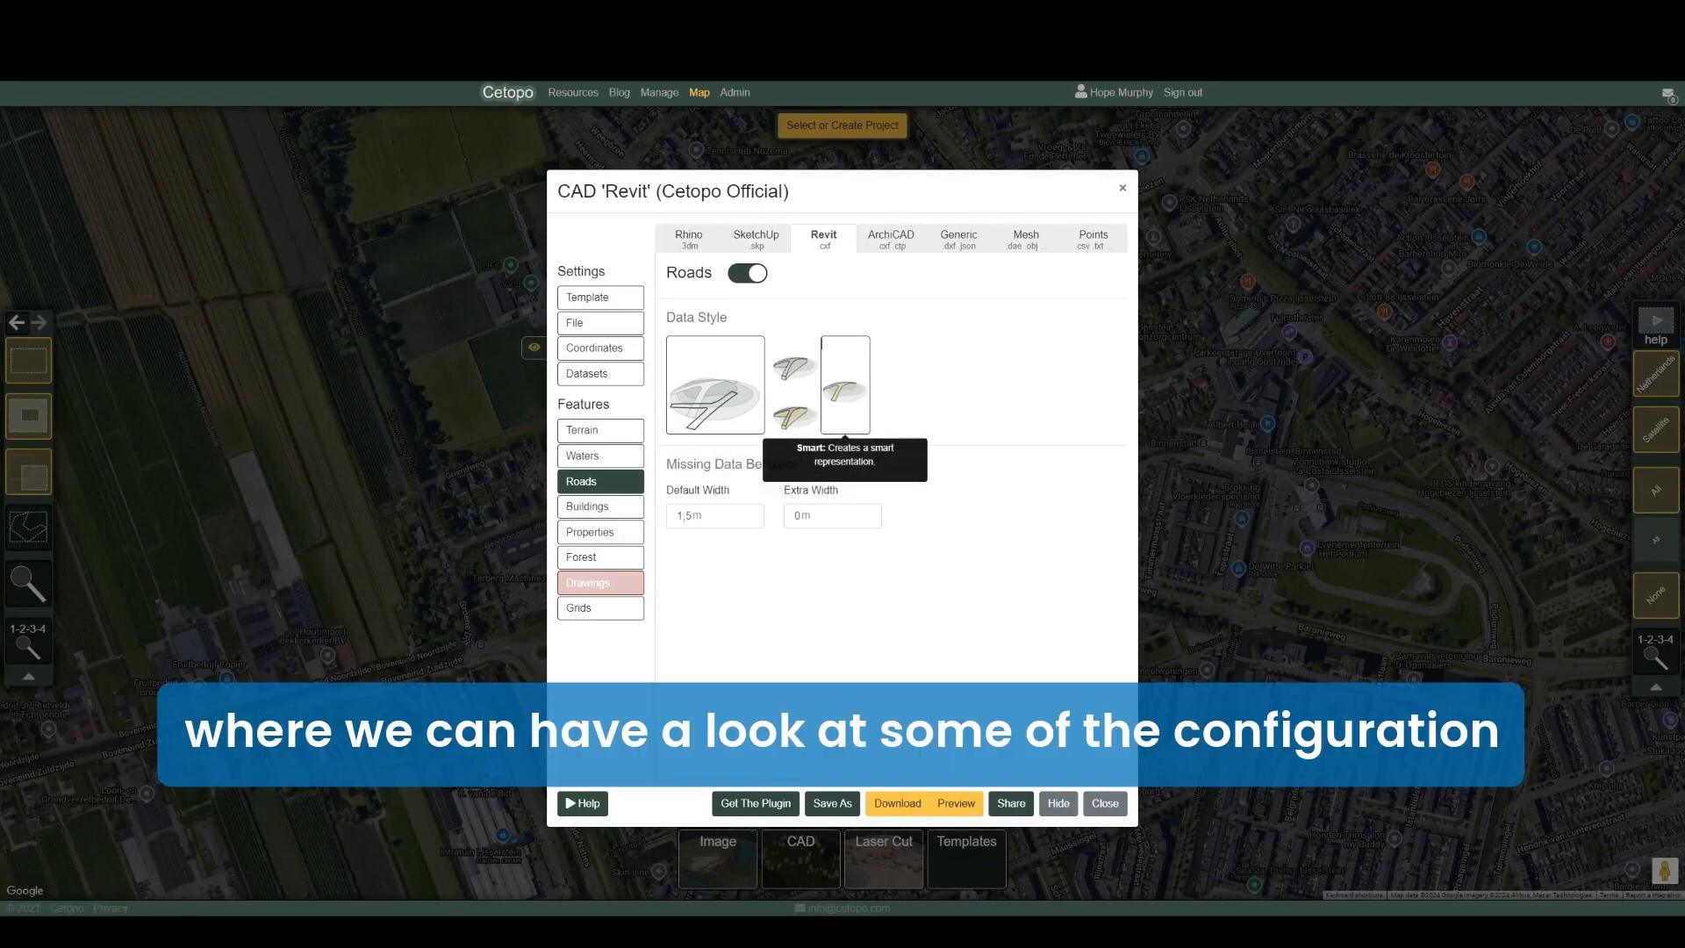
click(715, 386)
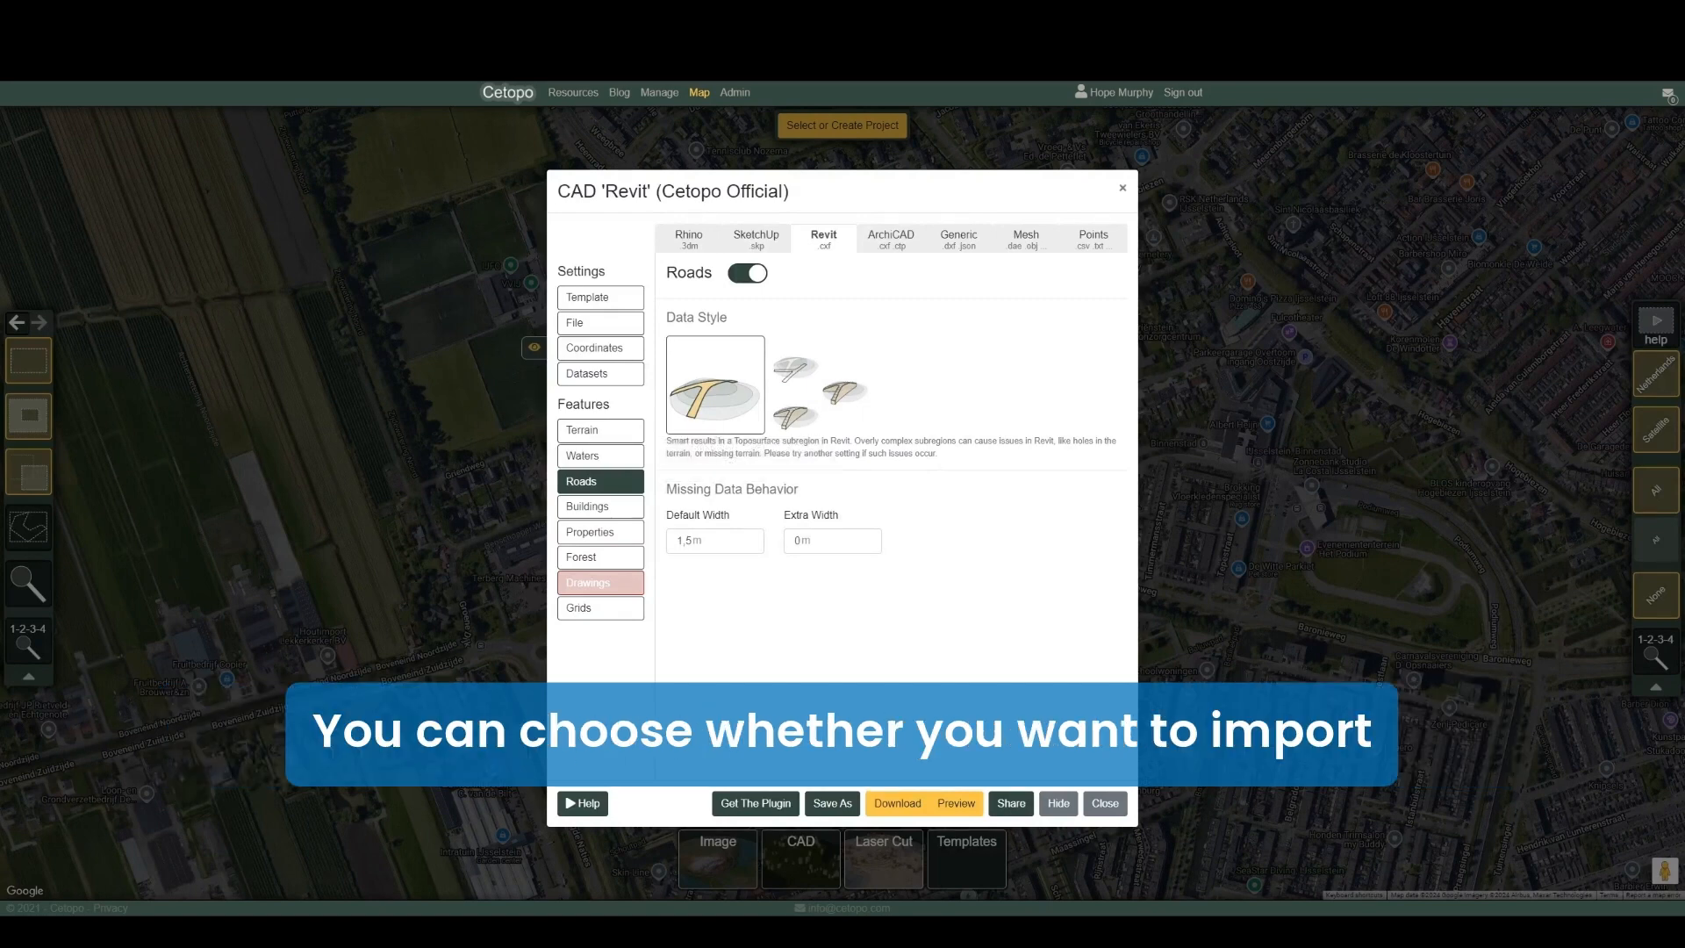
click(845, 391)
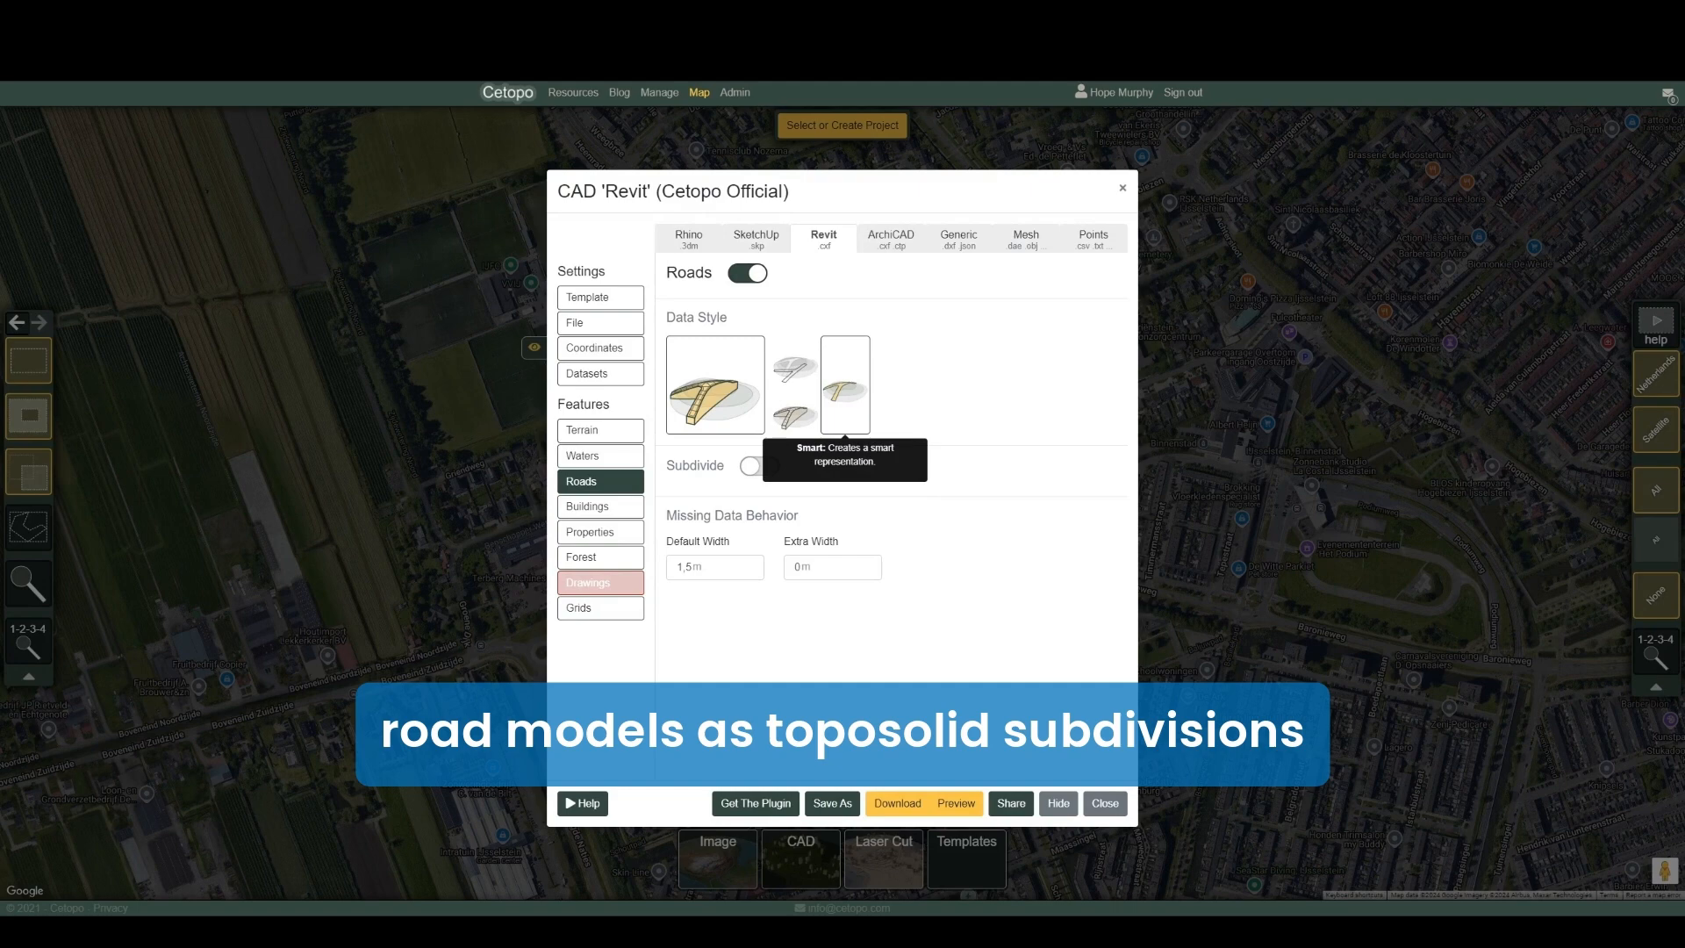
click(845, 391)
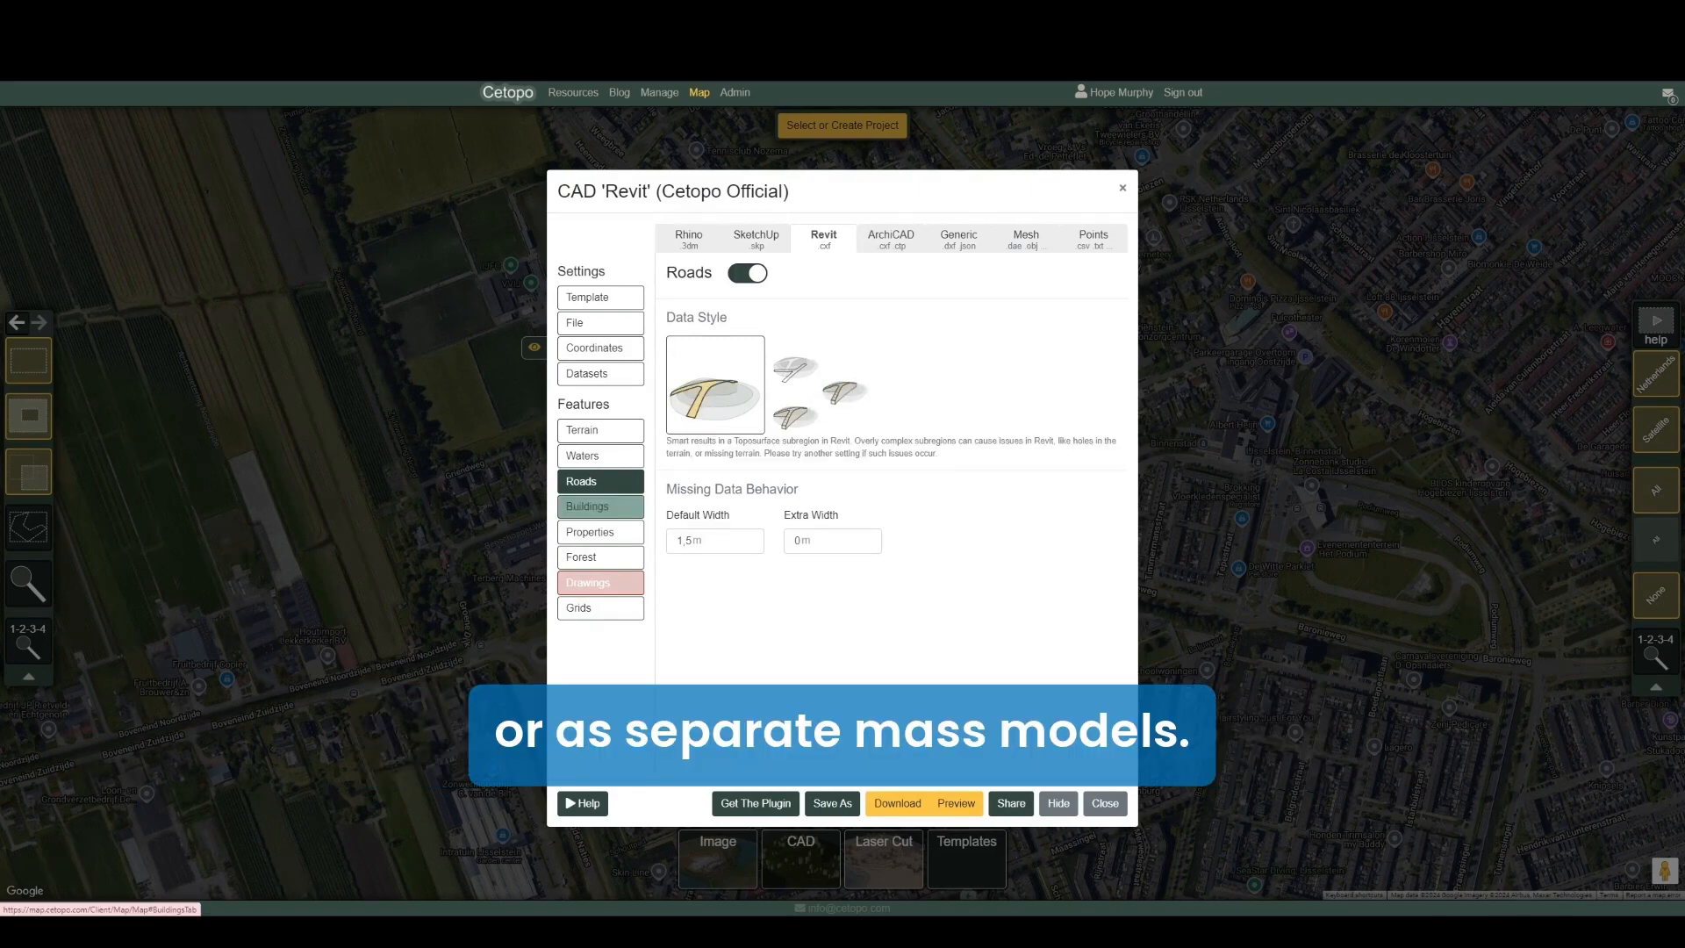
Darken the wall color of the Buildings feature to a medium grey.
click(593, 507)
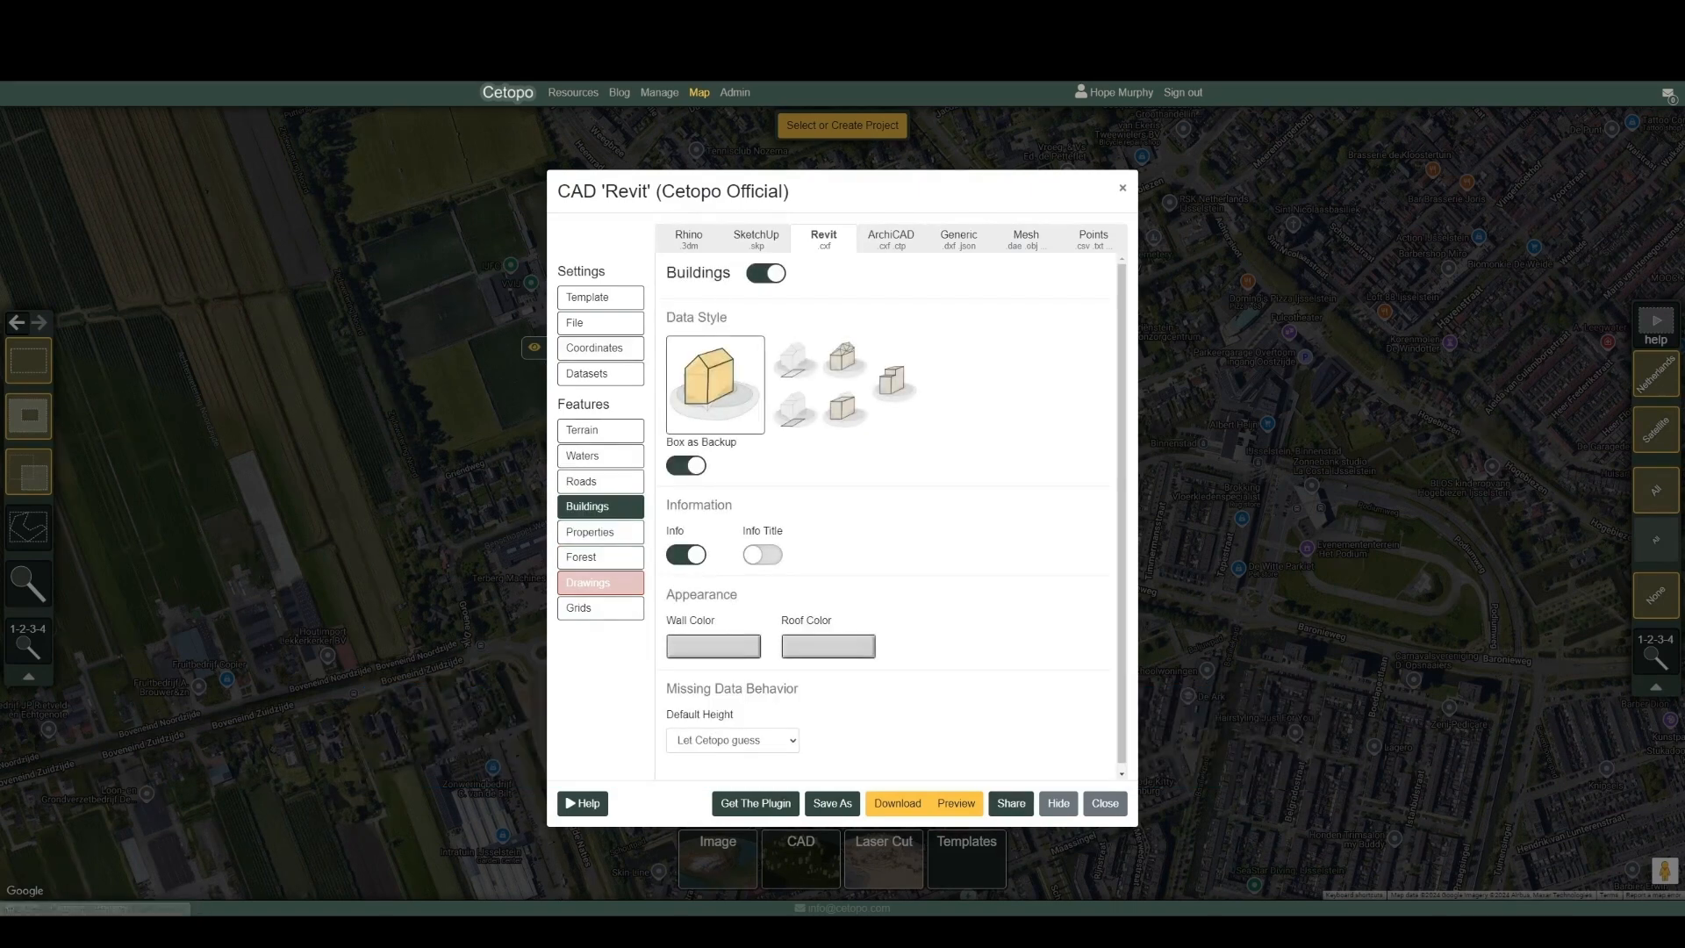
click(713, 646)
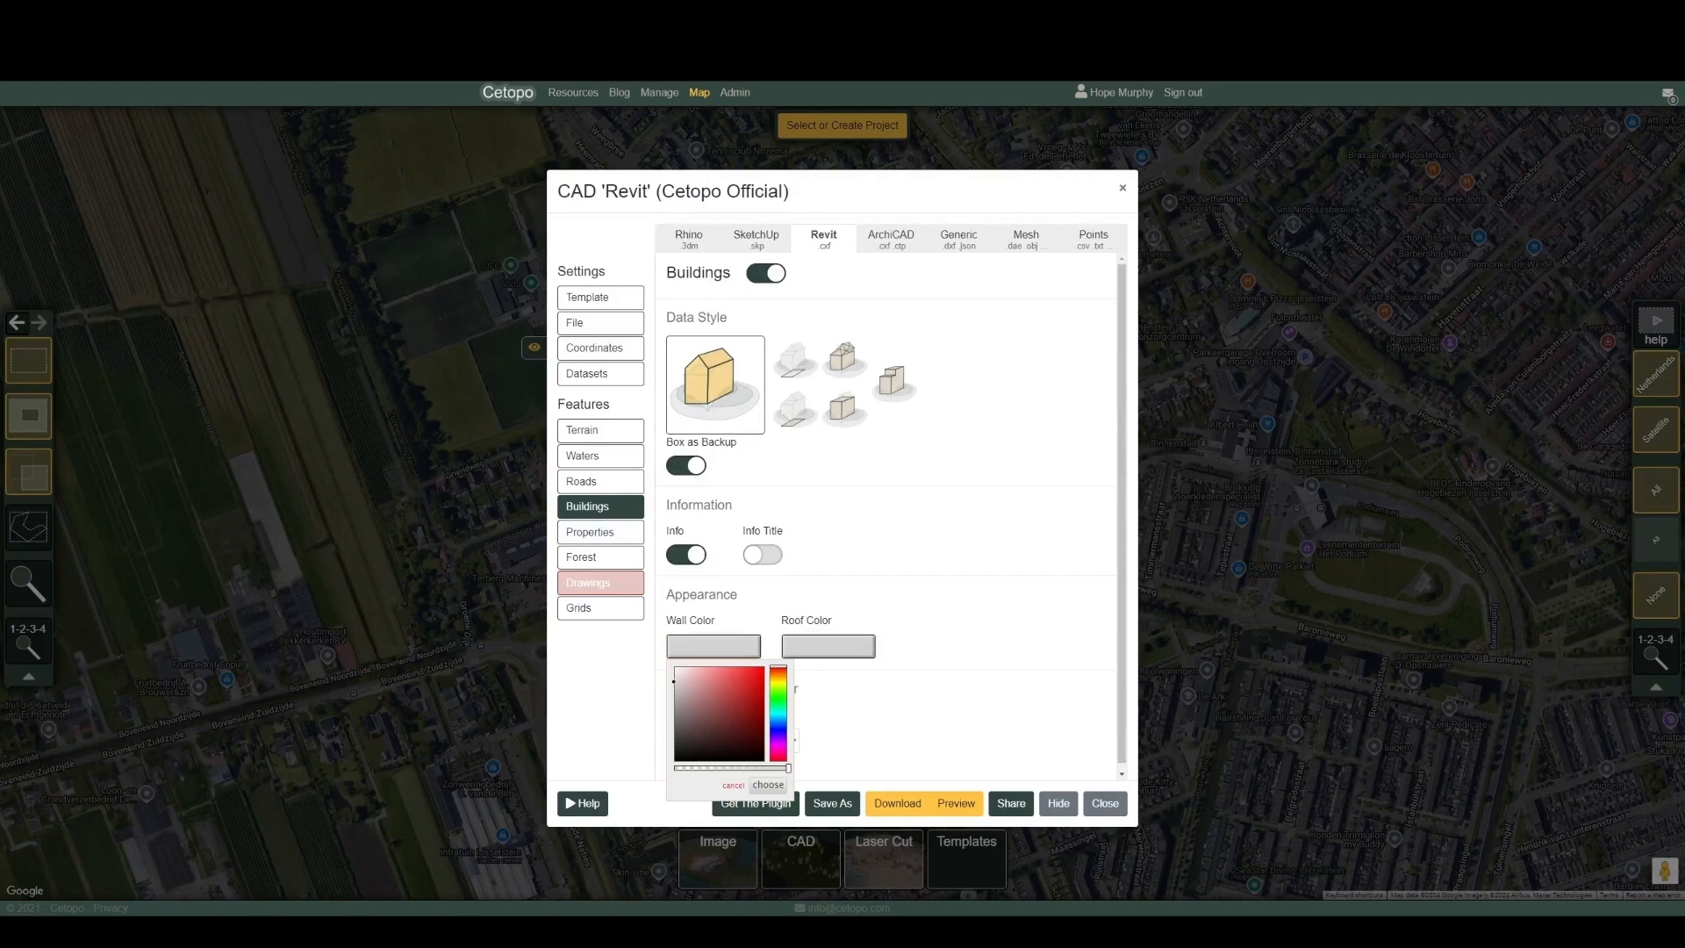
drag(675, 682, 674, 709)
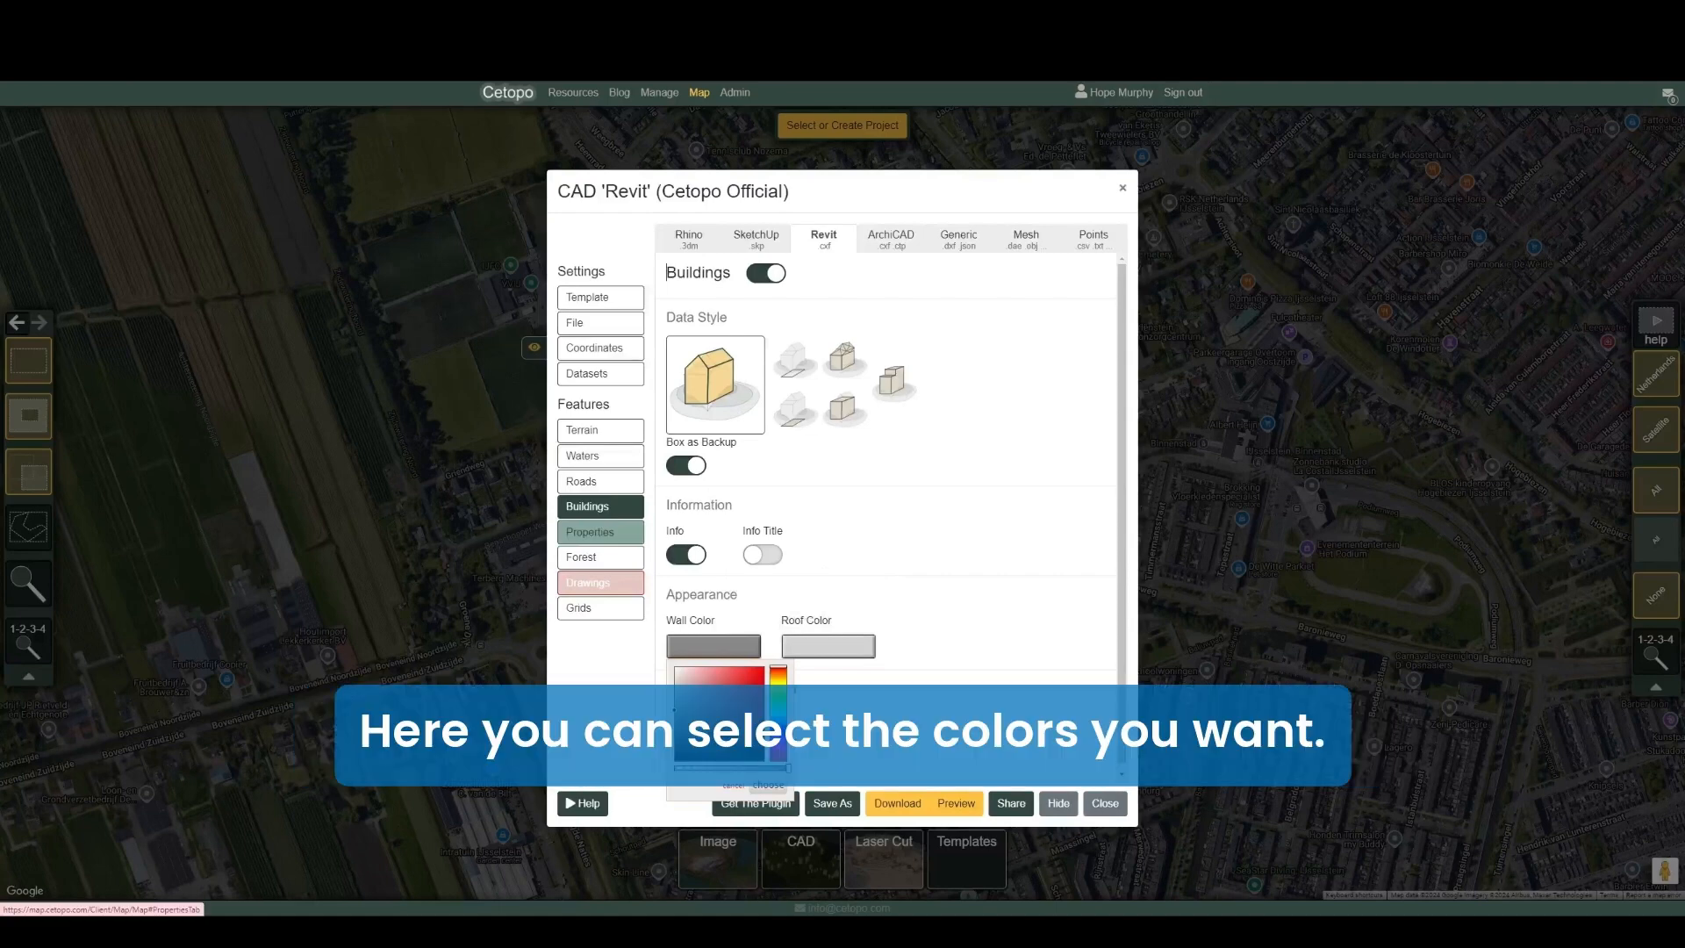
Go through the Properties and Forest features and turn on the Drawings feature for 2D information.
click(601, 532)
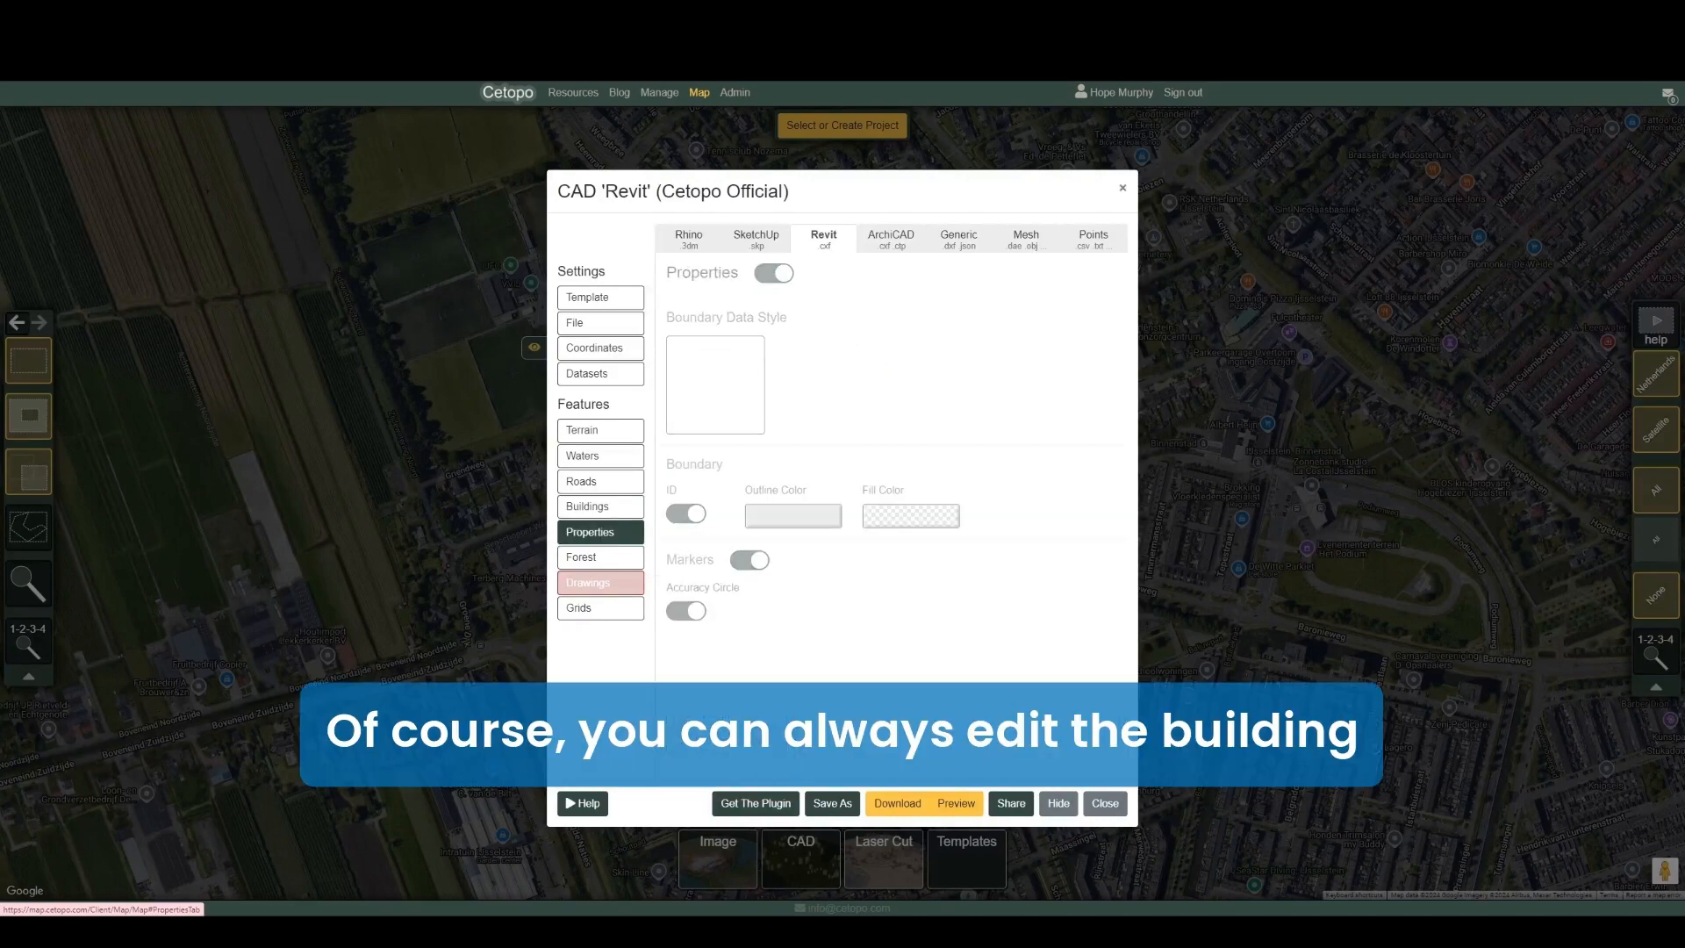
click(600, 557)
click(601, 583)
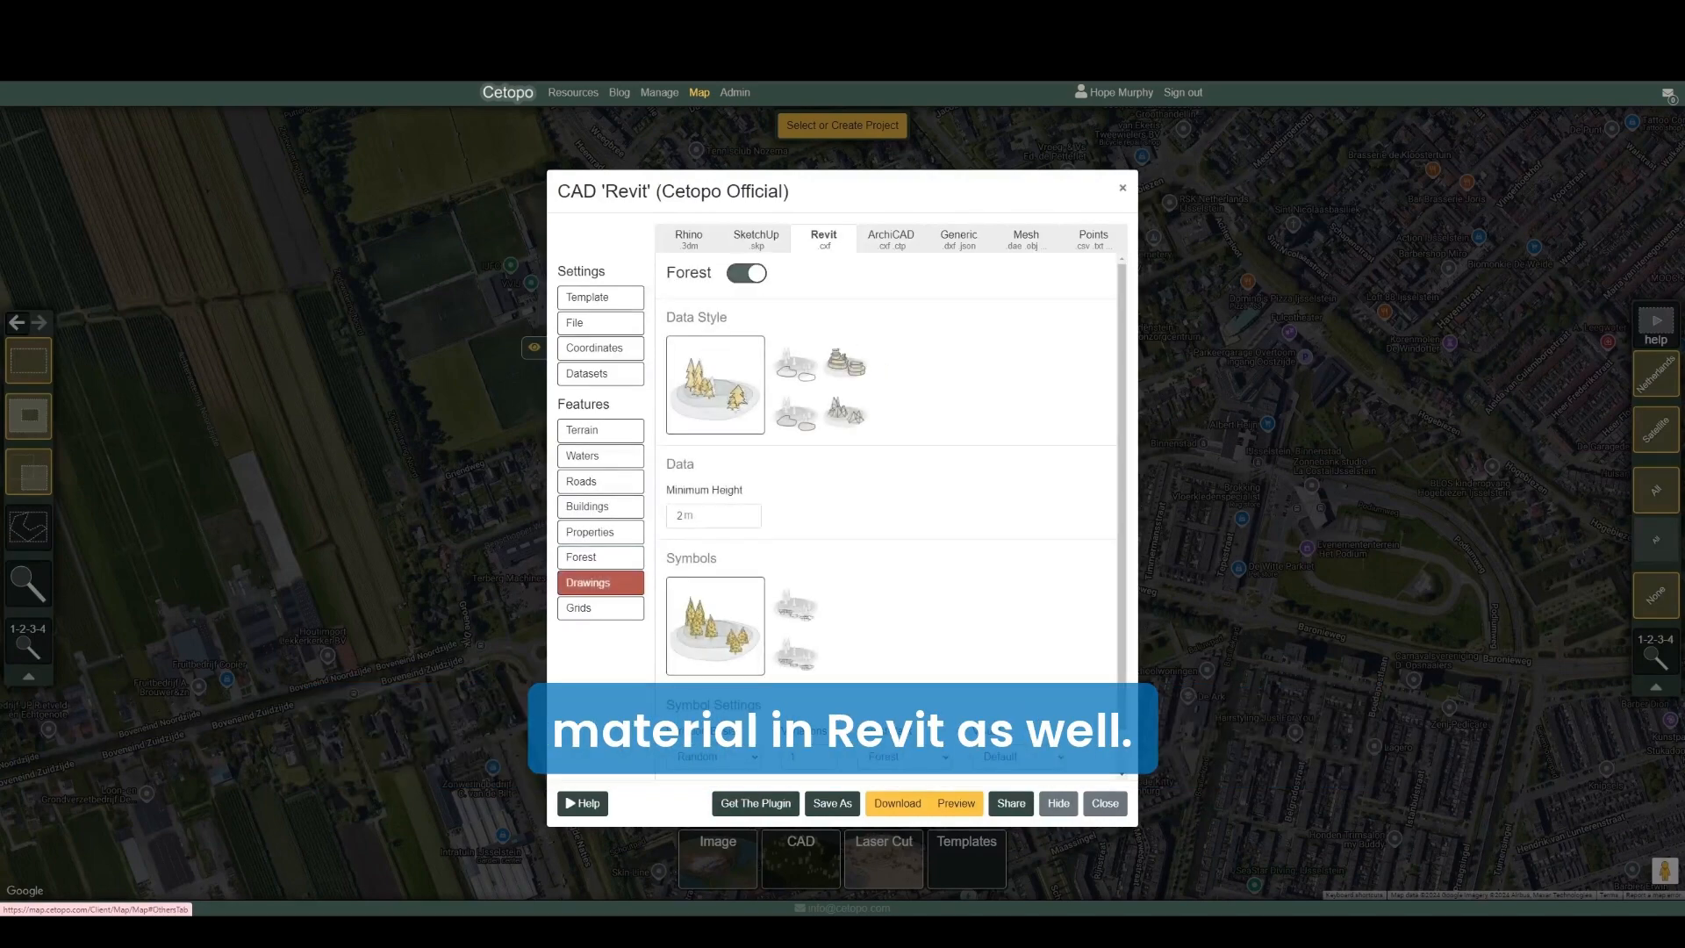
click(767, 273)
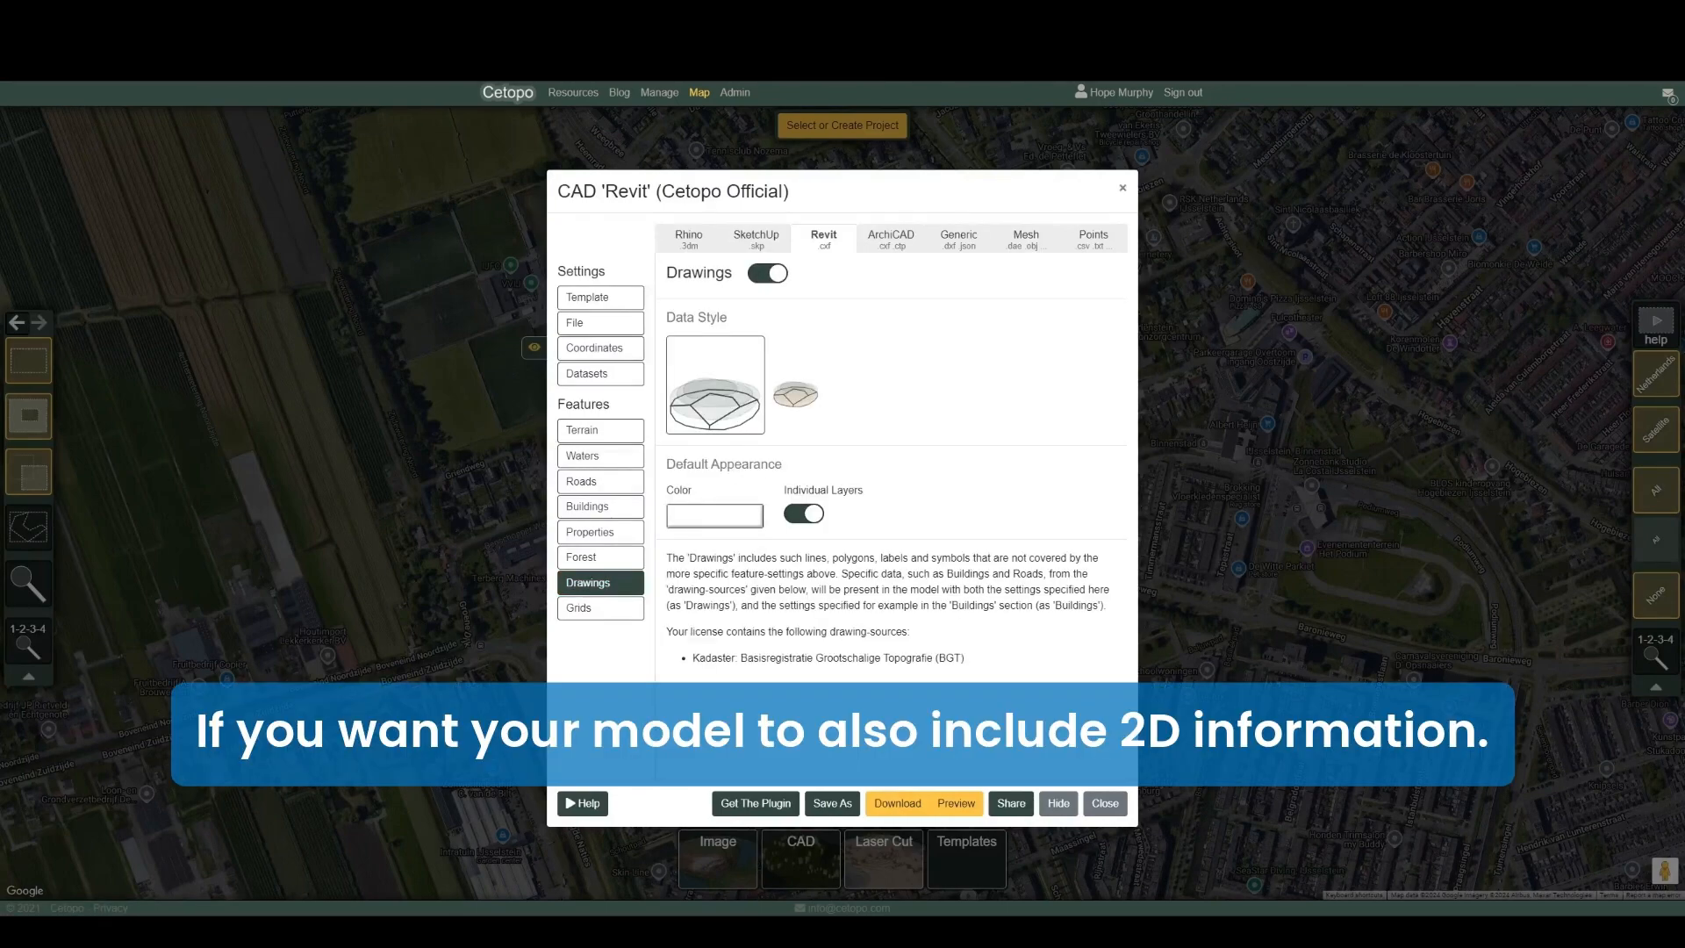
Enable the Amersfoort / RD New coordinate grid and disable the WGS84 grid.
click(601, 607)
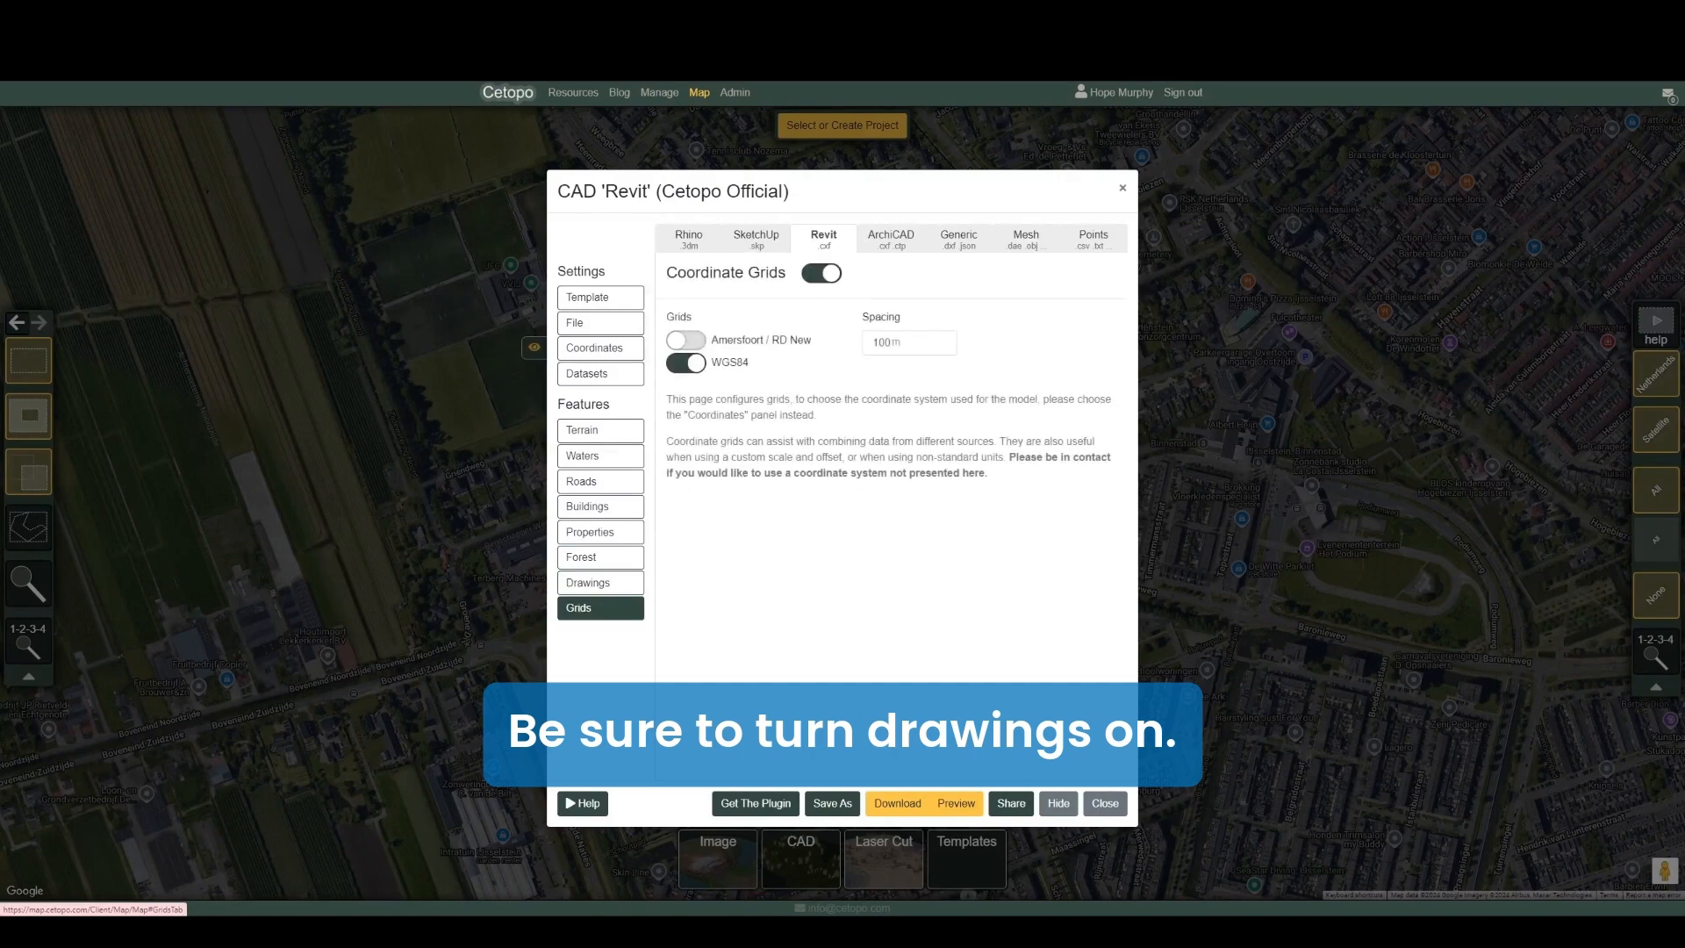
click(685, 340)
click(686, 362)
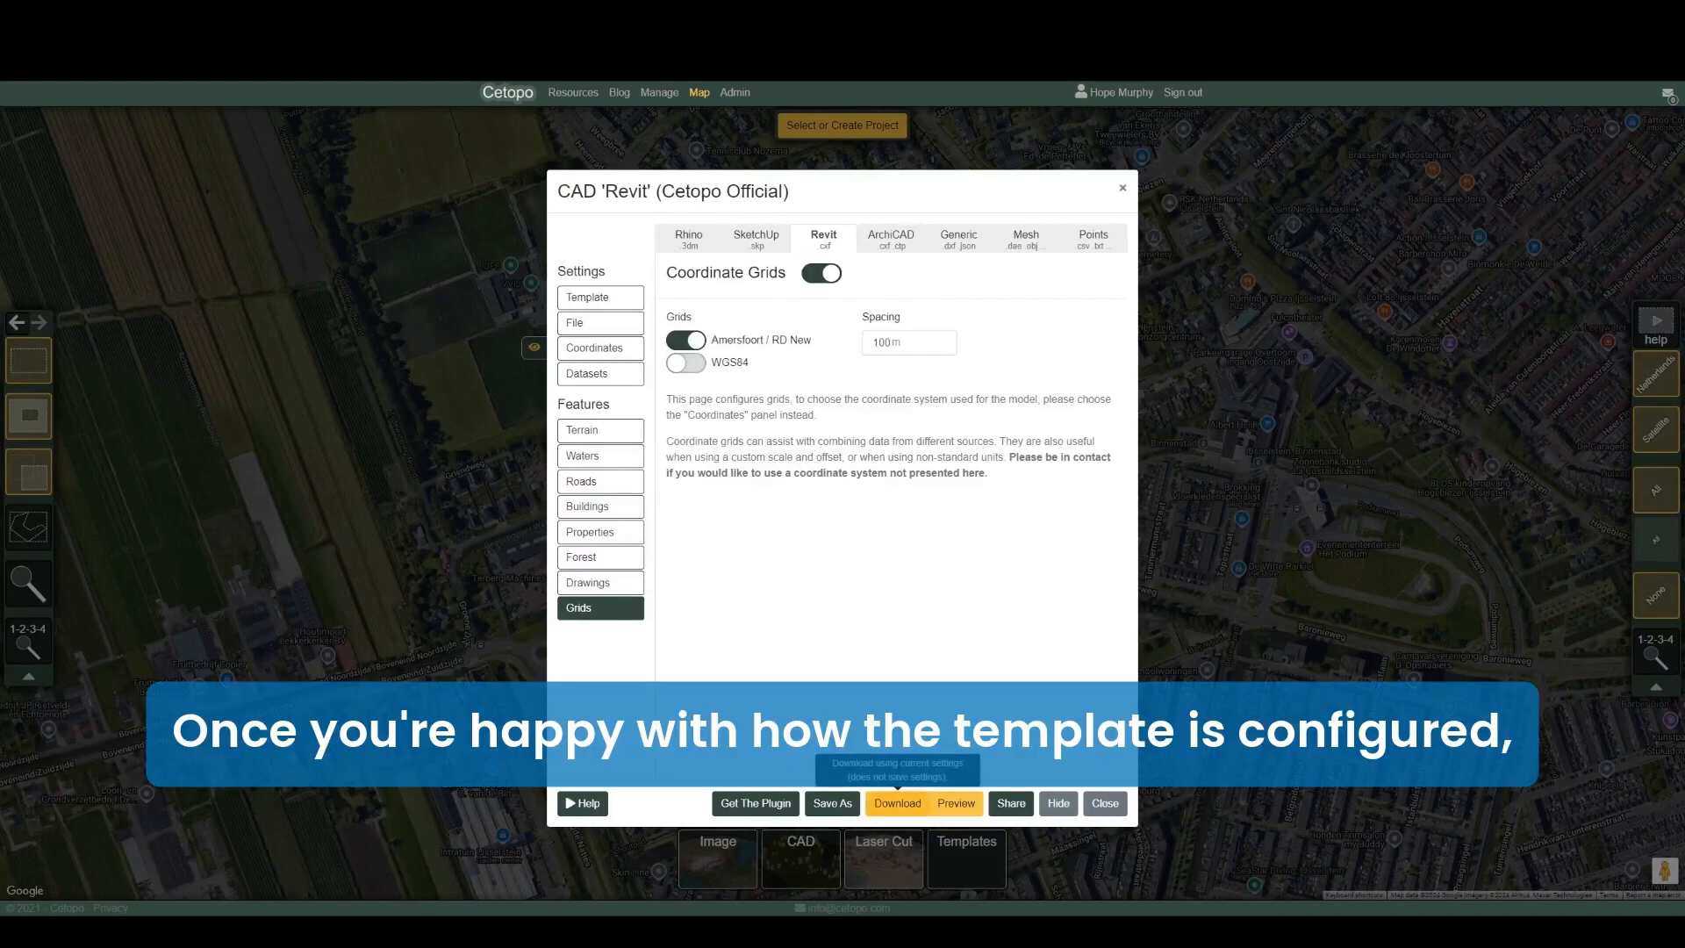
Download the model with the current template settings and open the Plugins section of the Cetopo Resource Centre.
click(897, 803)
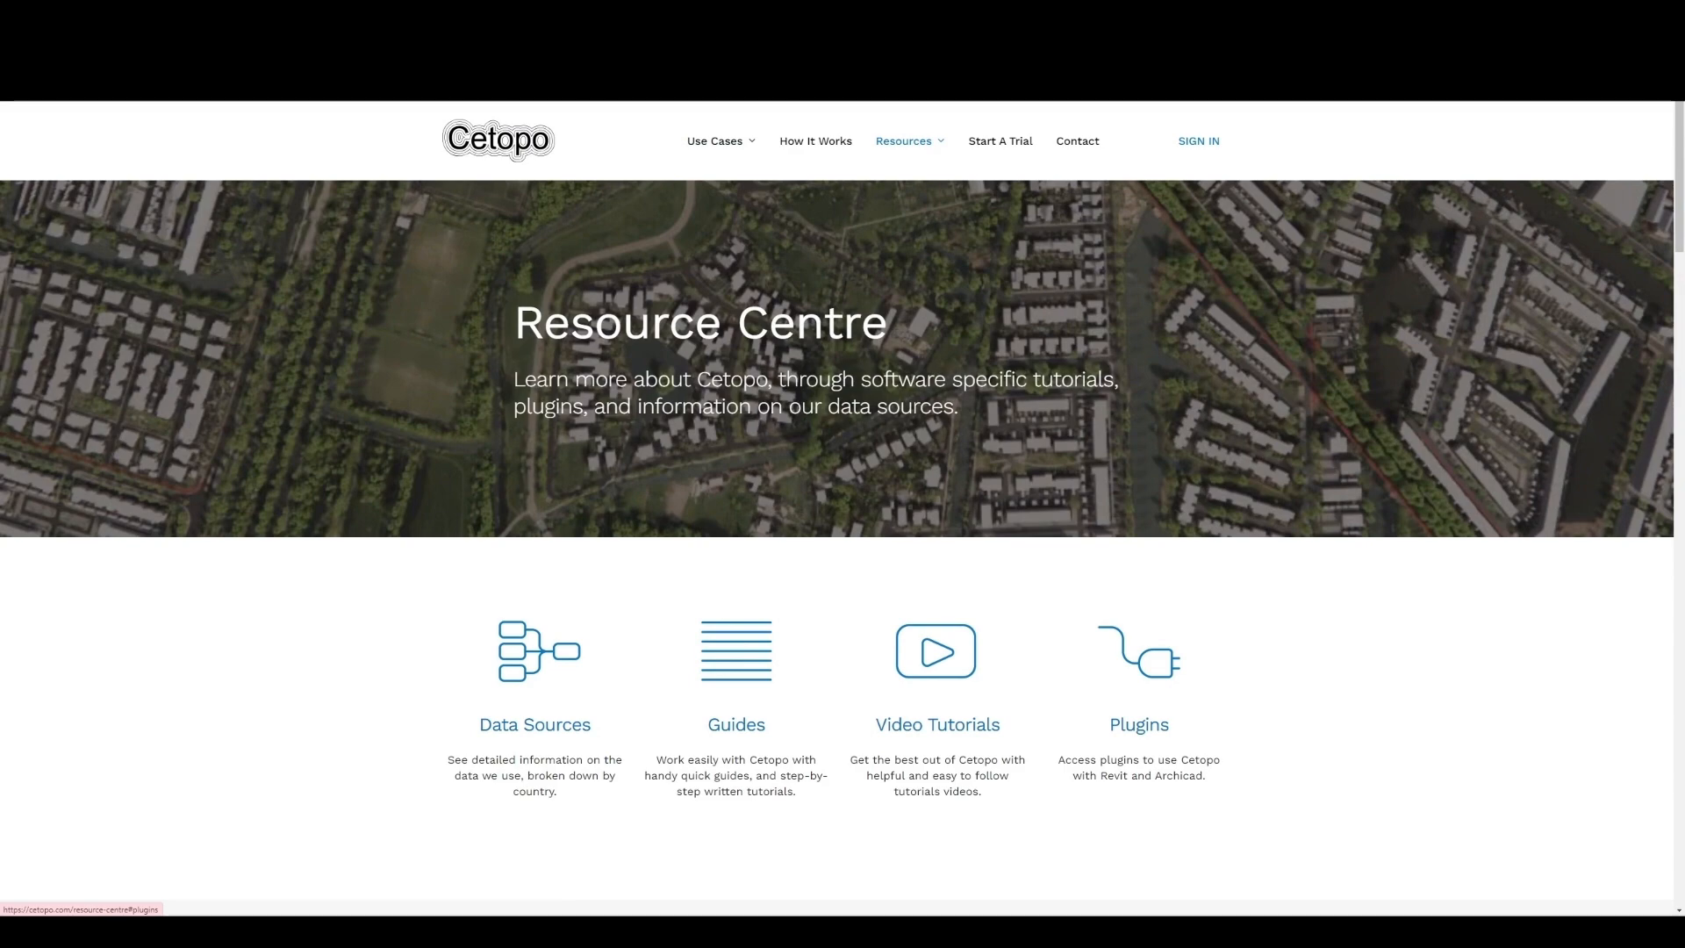
click(1139, 725)
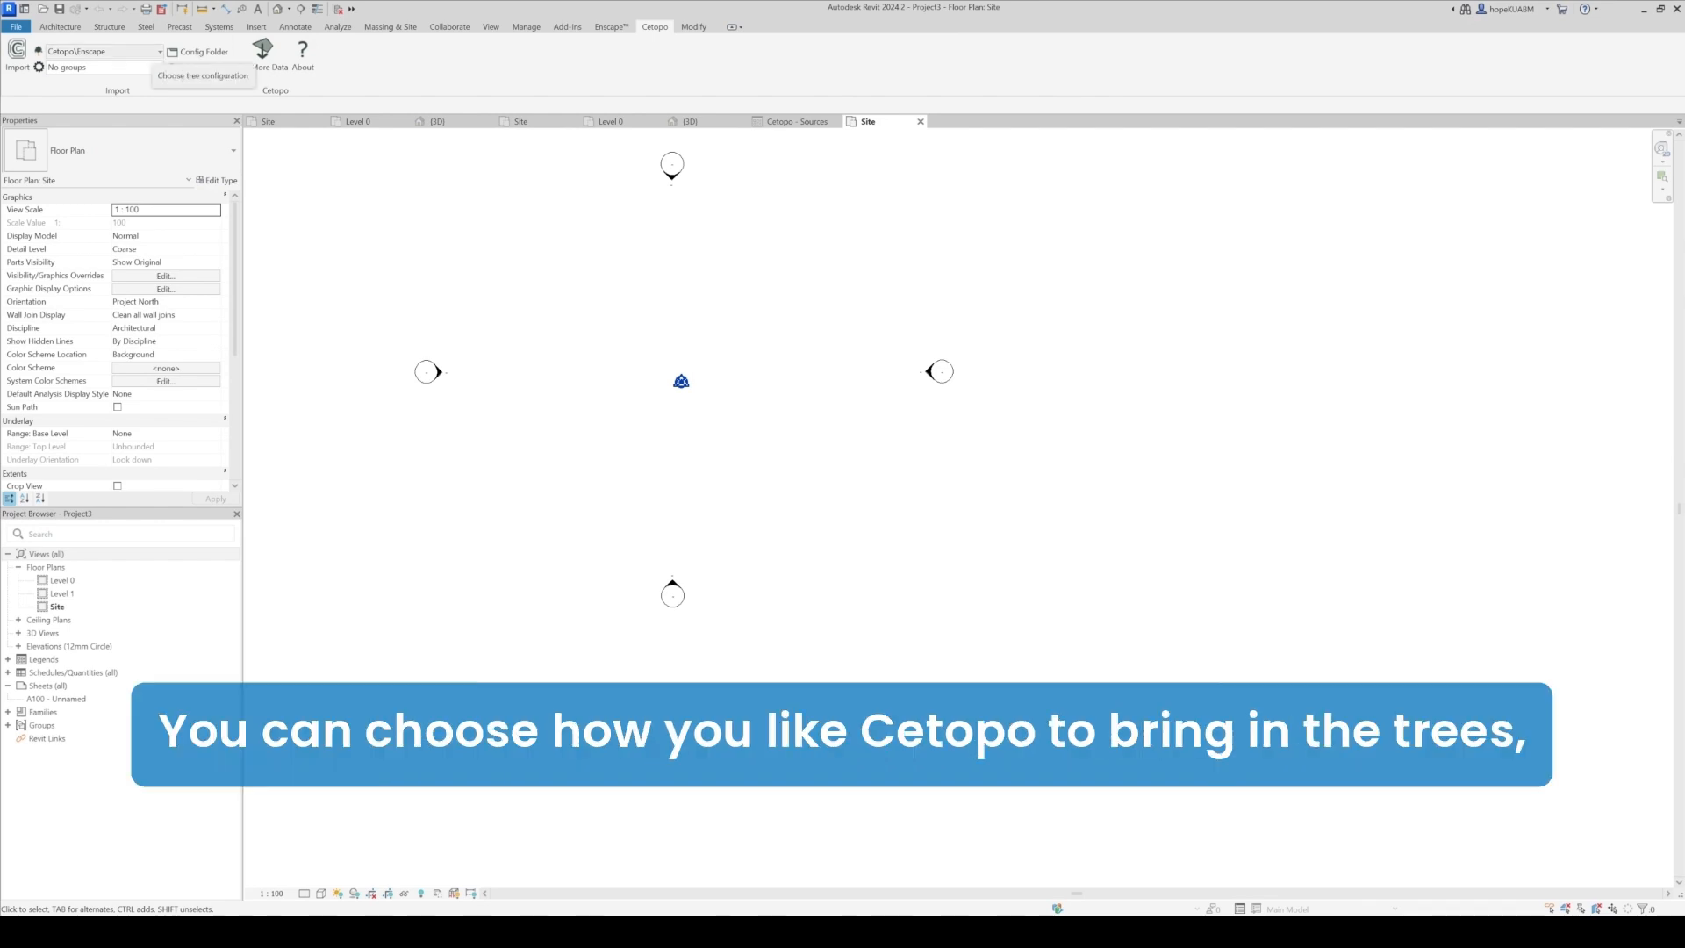
In Revit, set the Cetopo tree configuration to Cetopo\Enscape and the group handling to No groups.
click(155, 52)
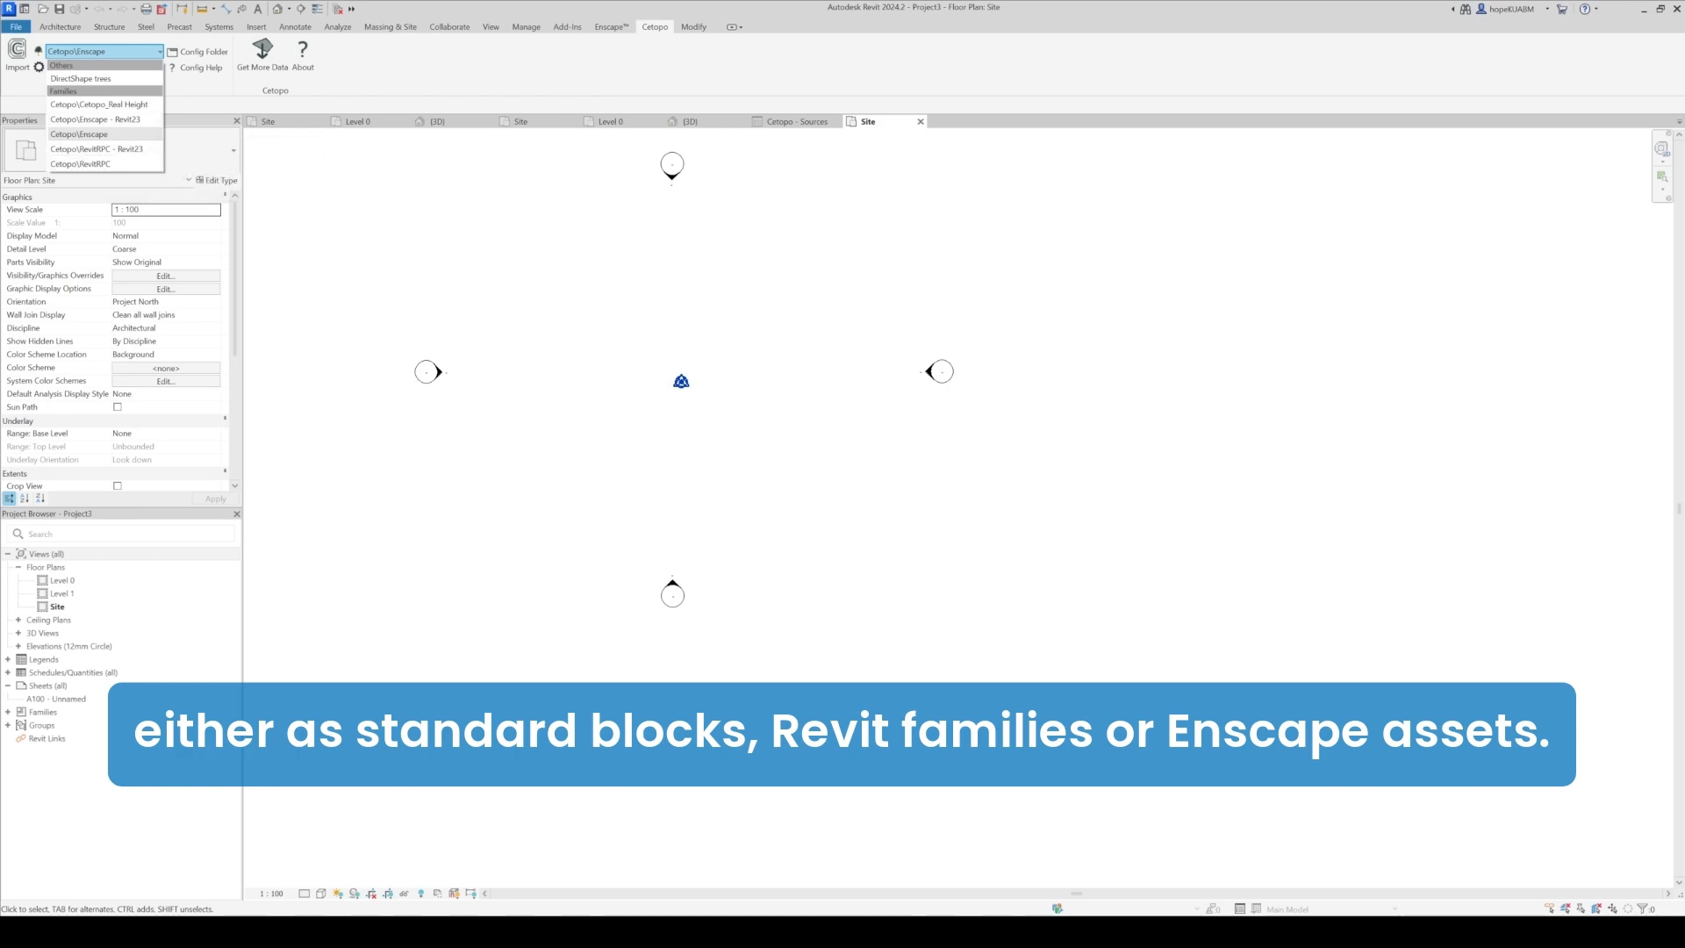
click(103, 134)
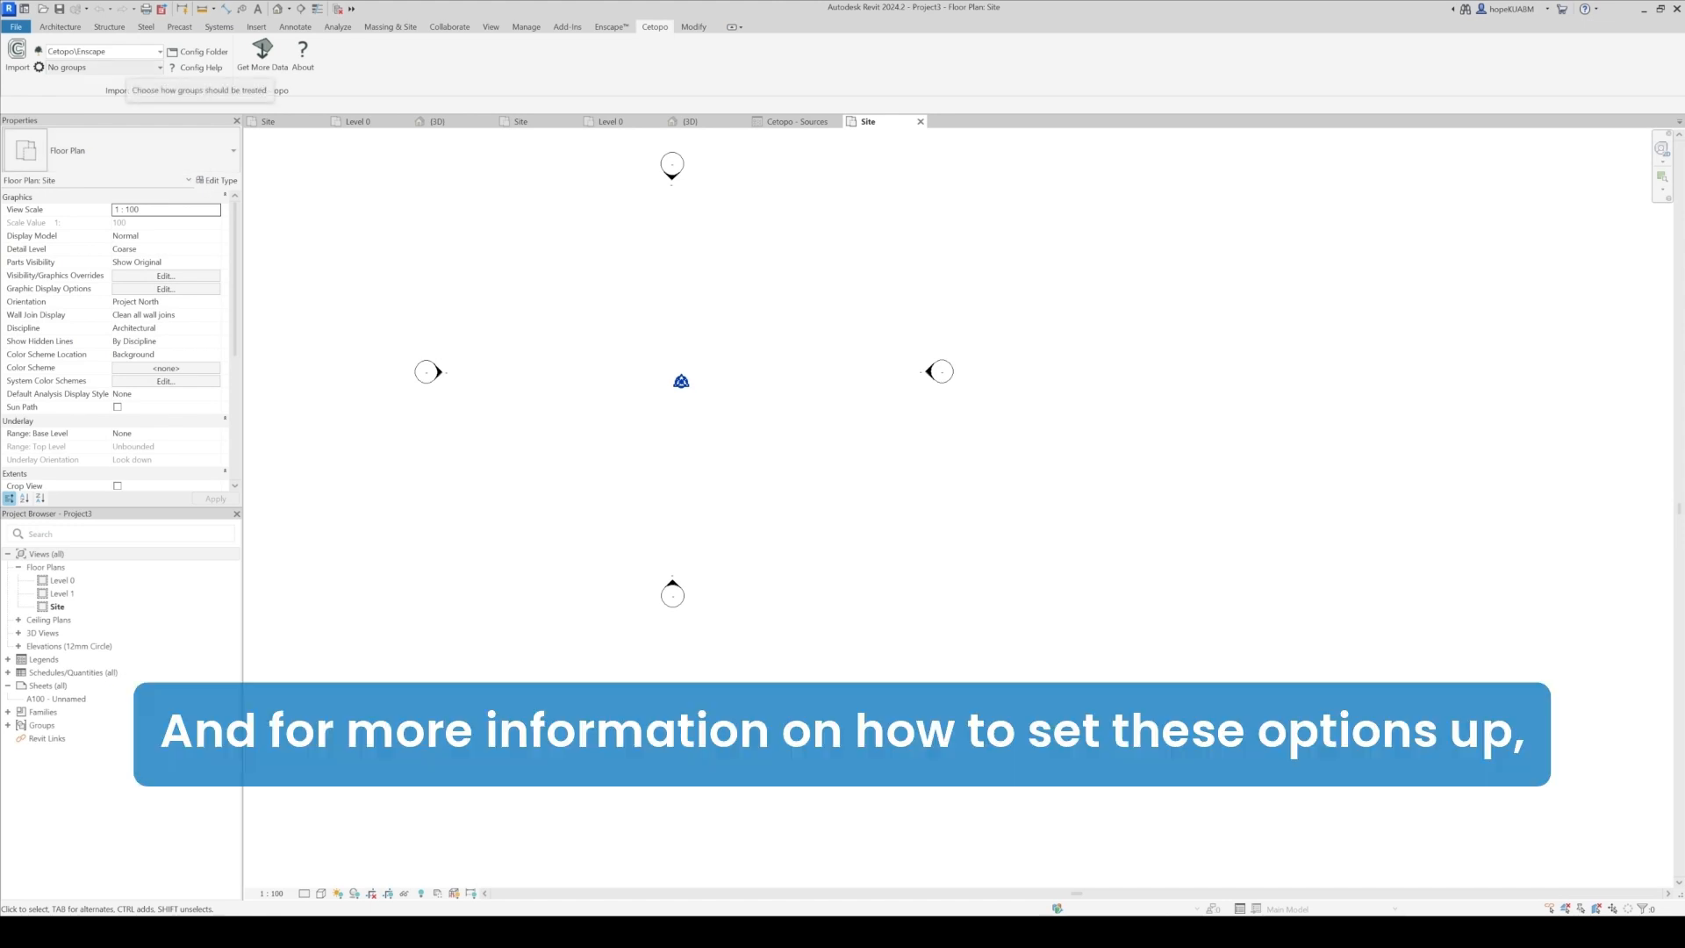
click(103, 68)
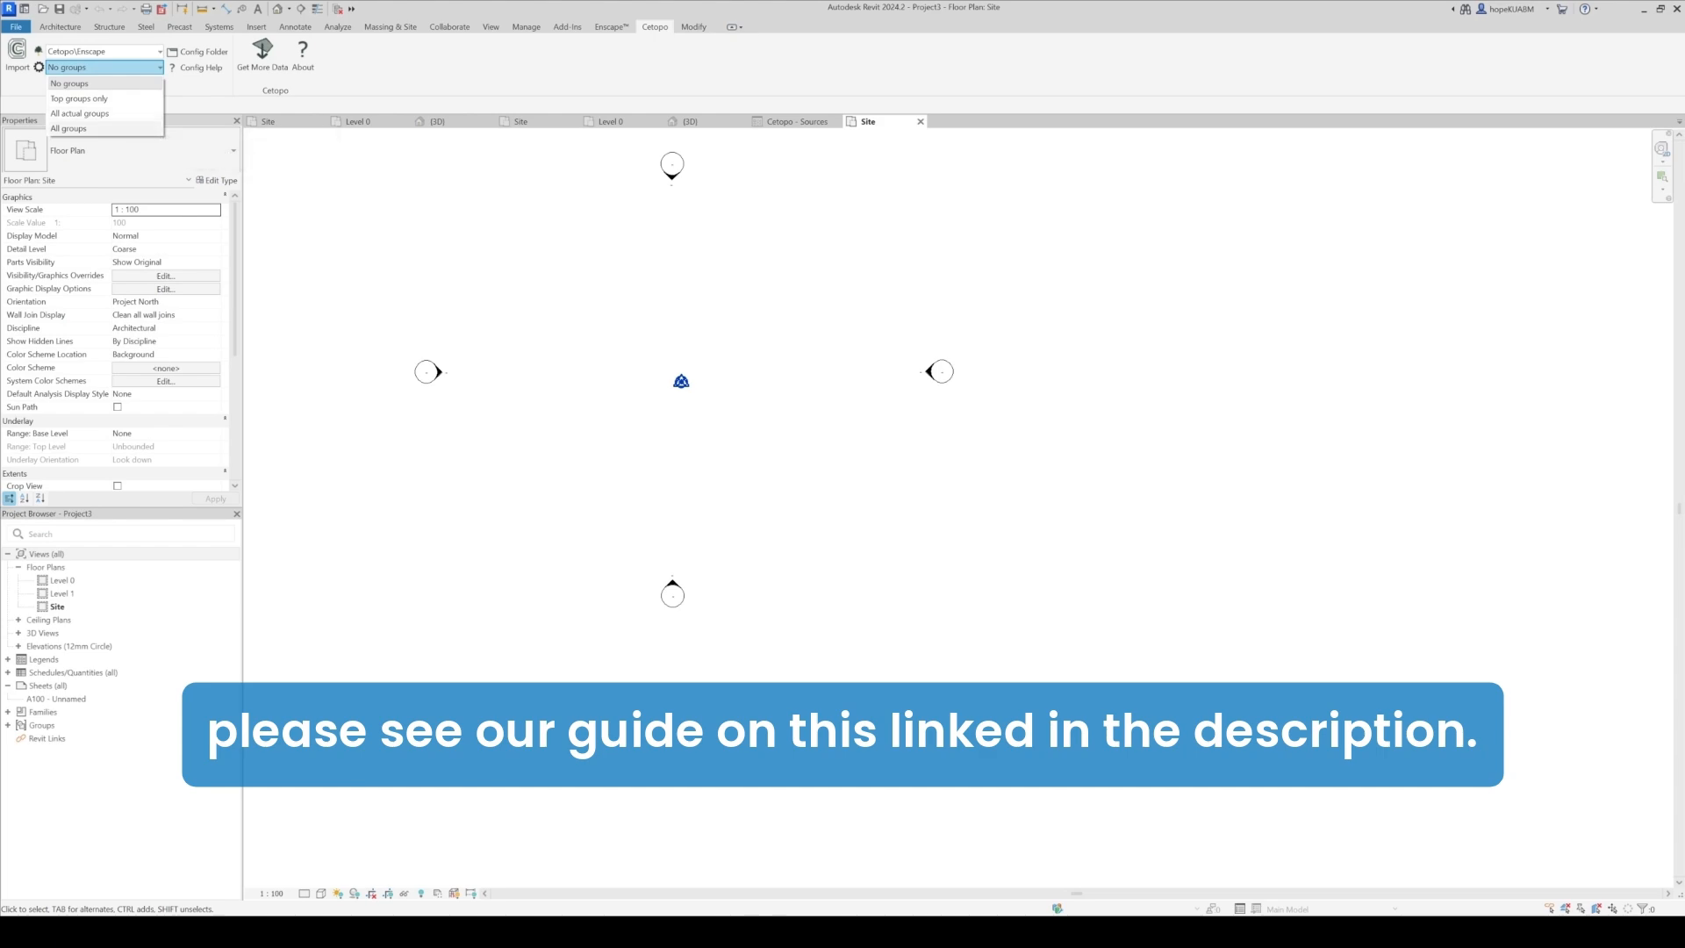
click(132, 84)
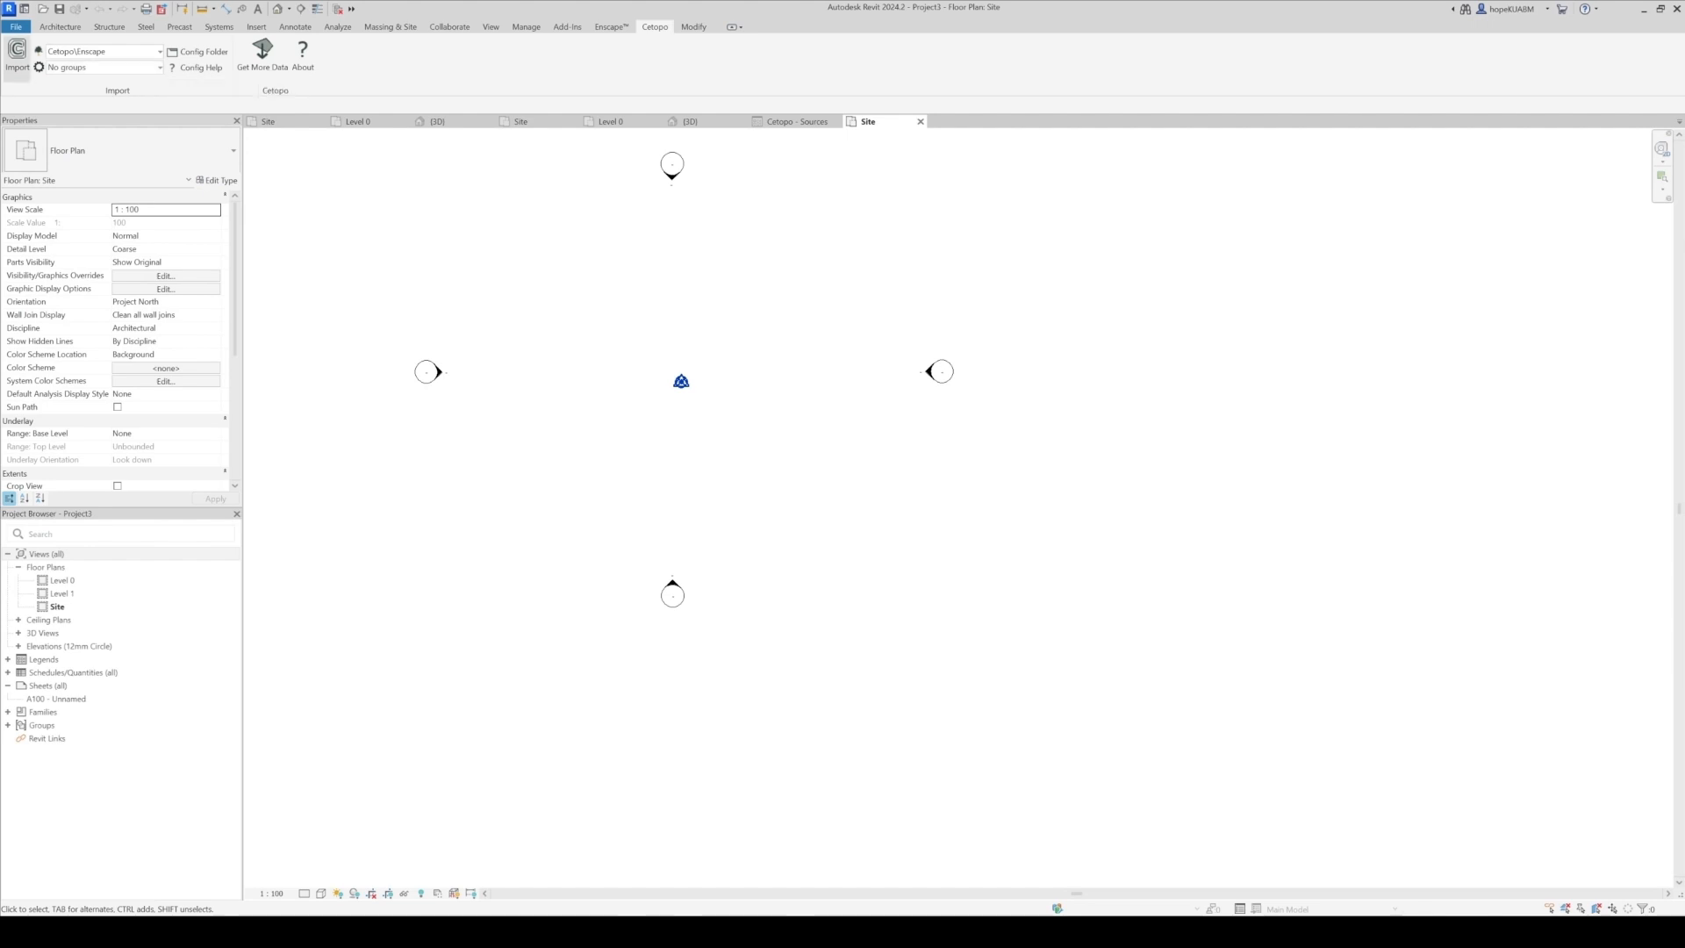
Start a Cetopo import and load topo.cxf from the 11ha (2) folder in Downloads.
click(17, 56)
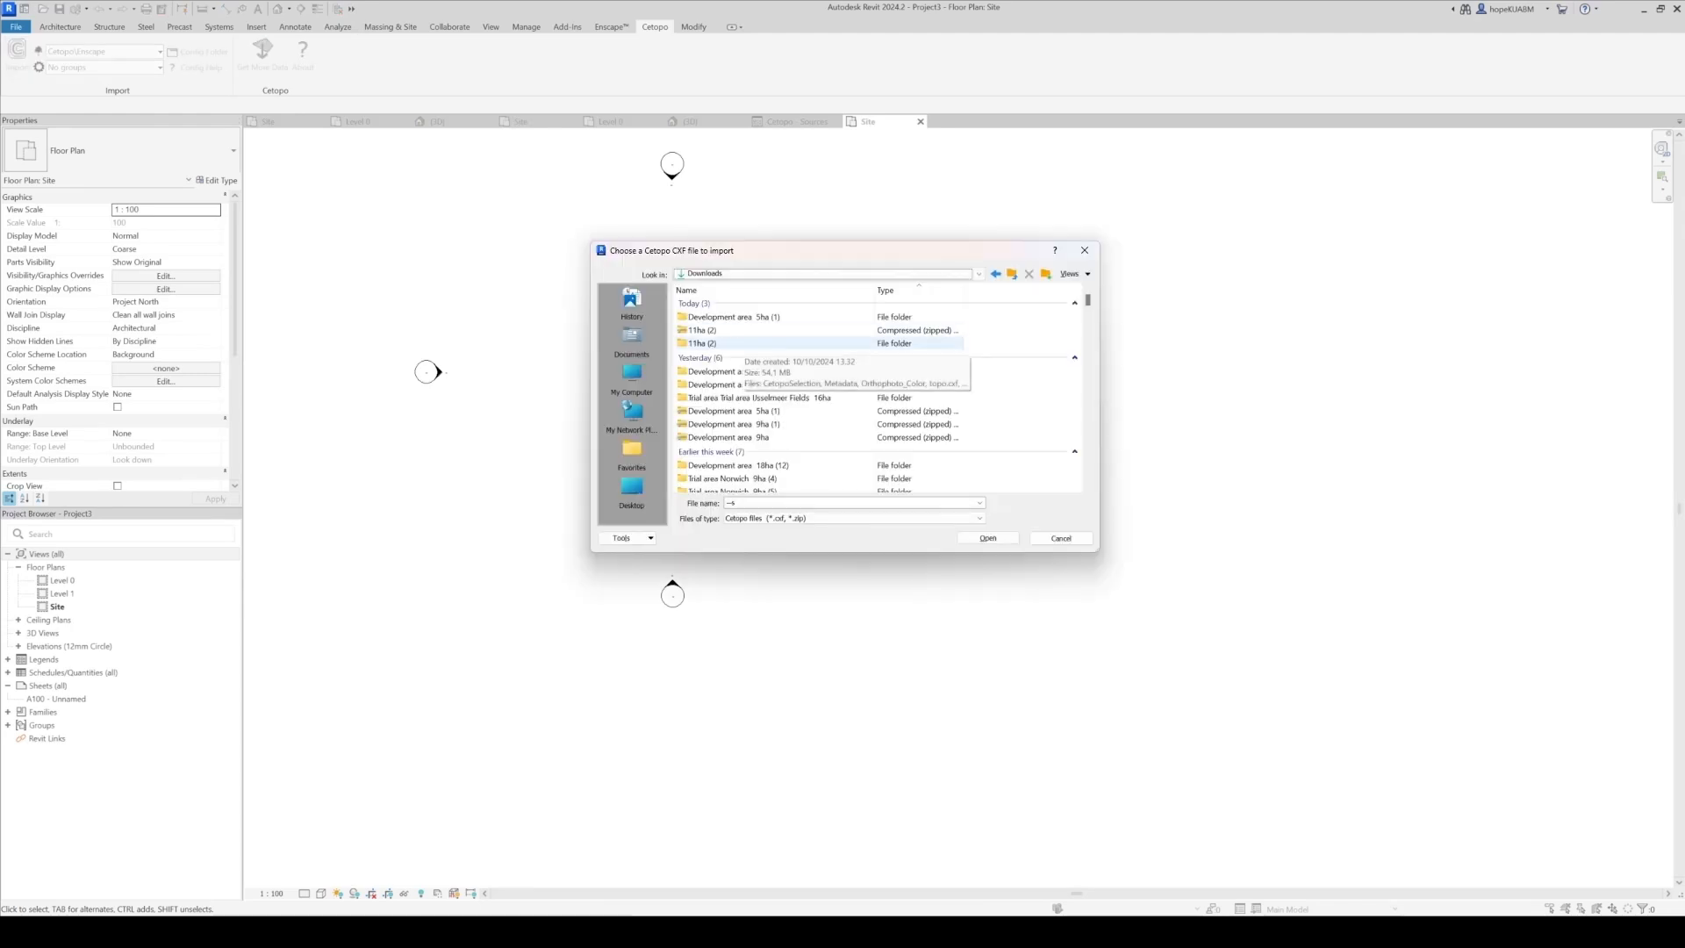
double_click(702, 344)
click(702, 317)
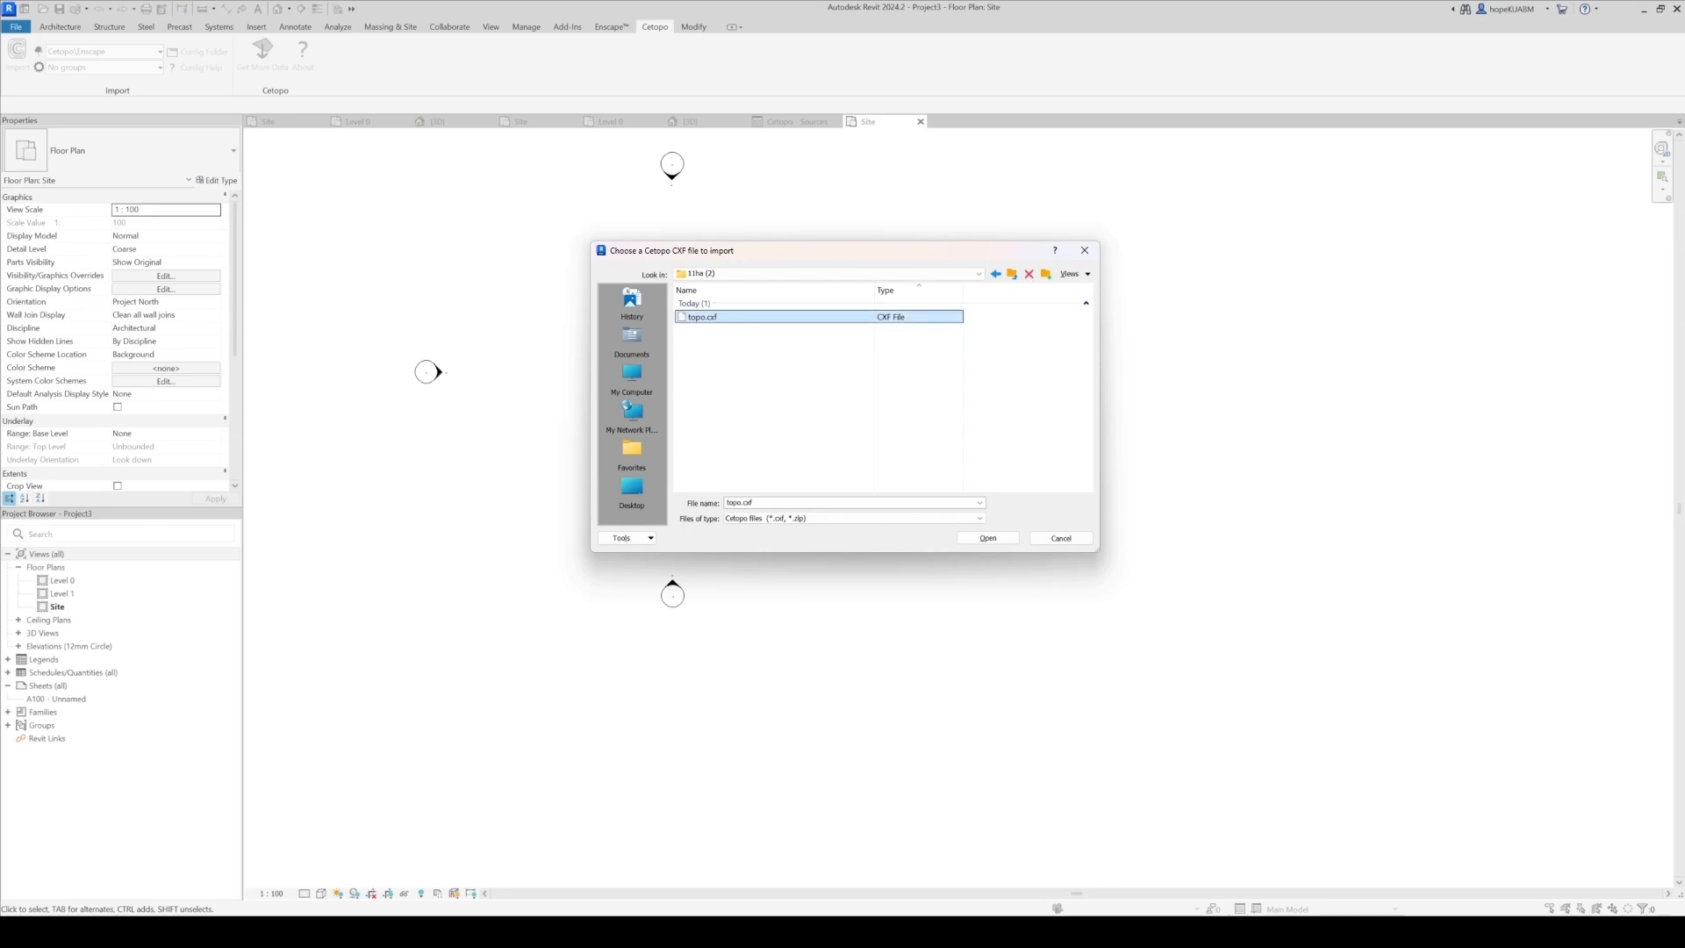
key(Return)
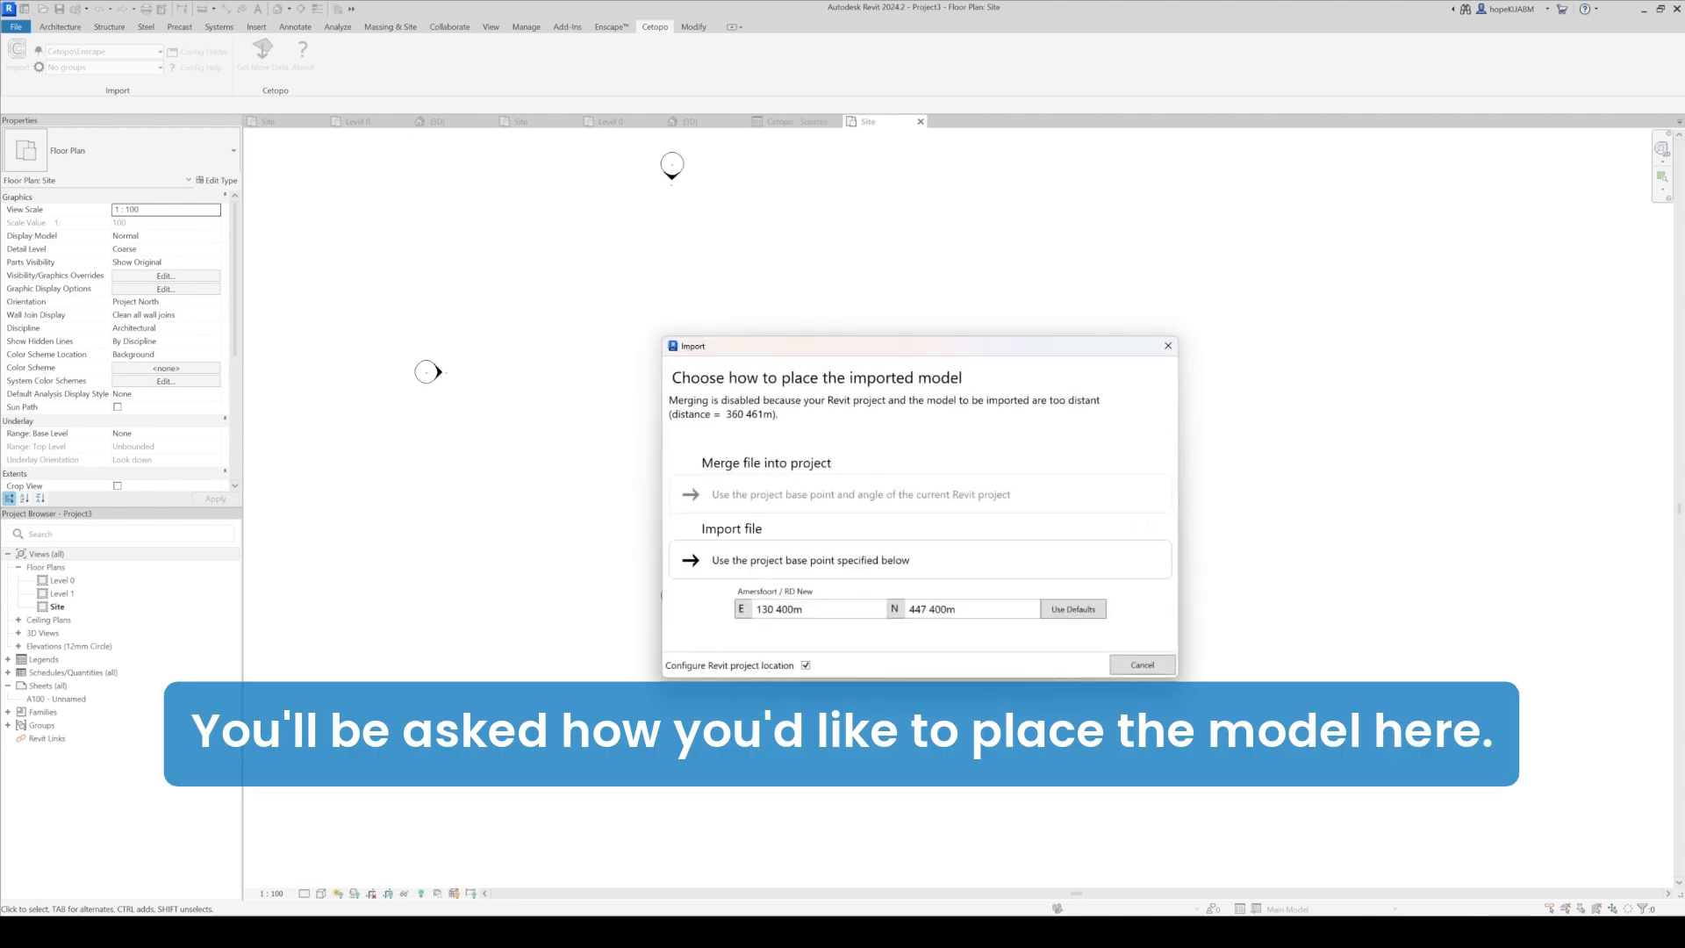
key(shift+Left)
key(shift+Left)
key(shift+Left)
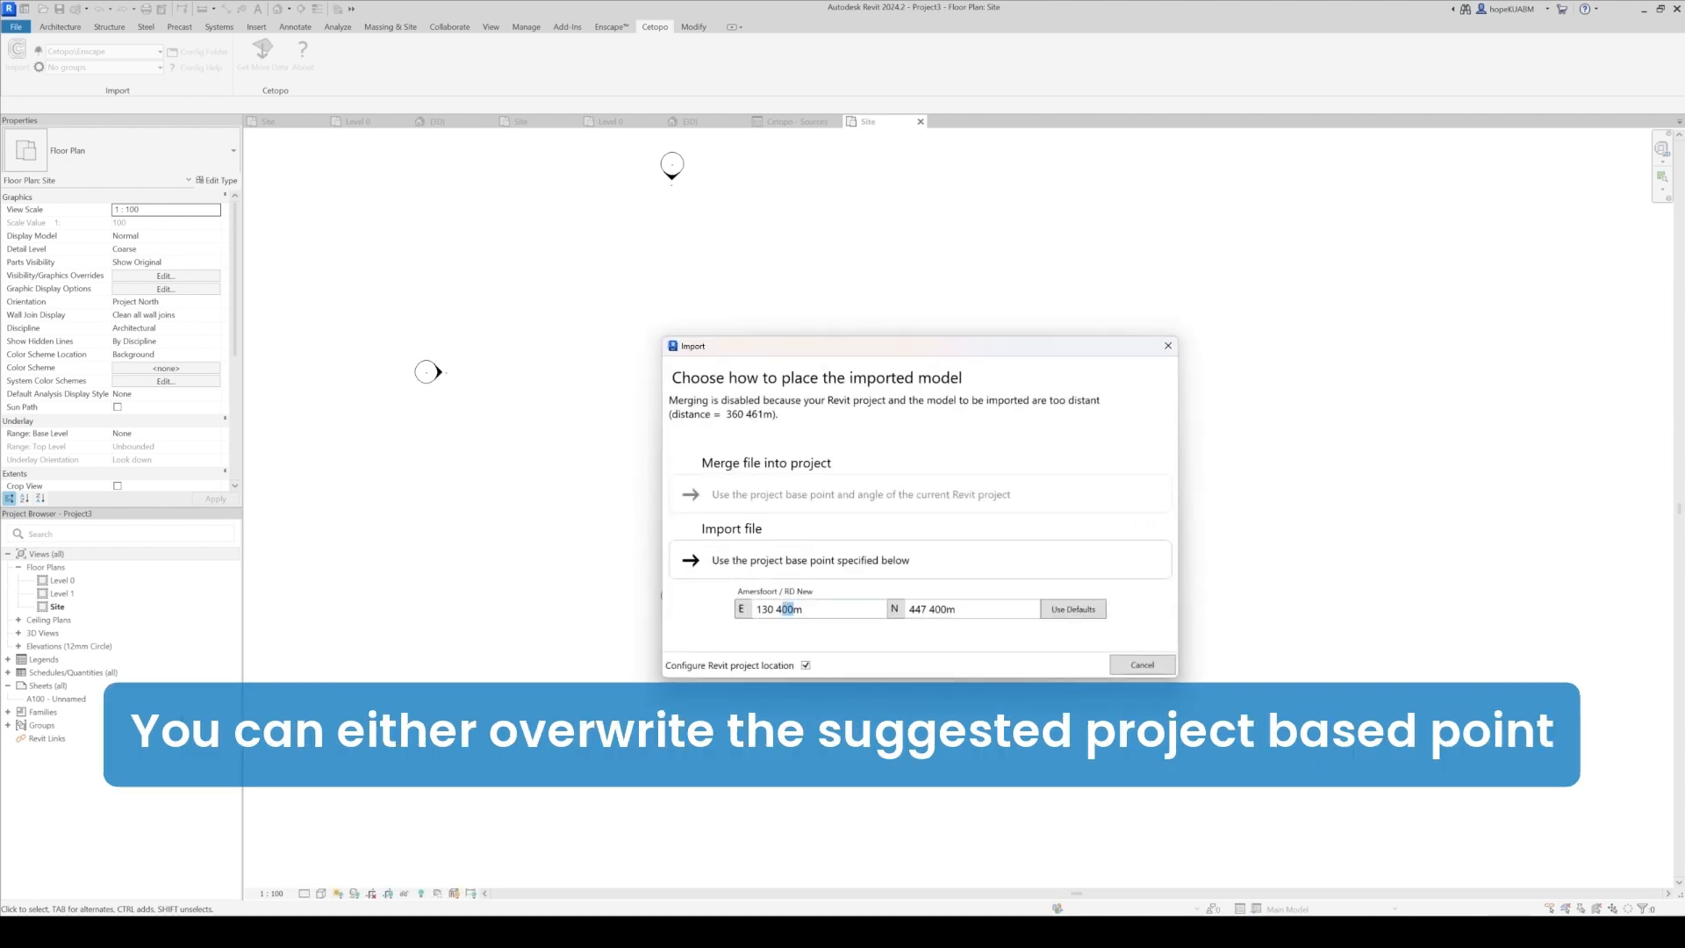
text(5)
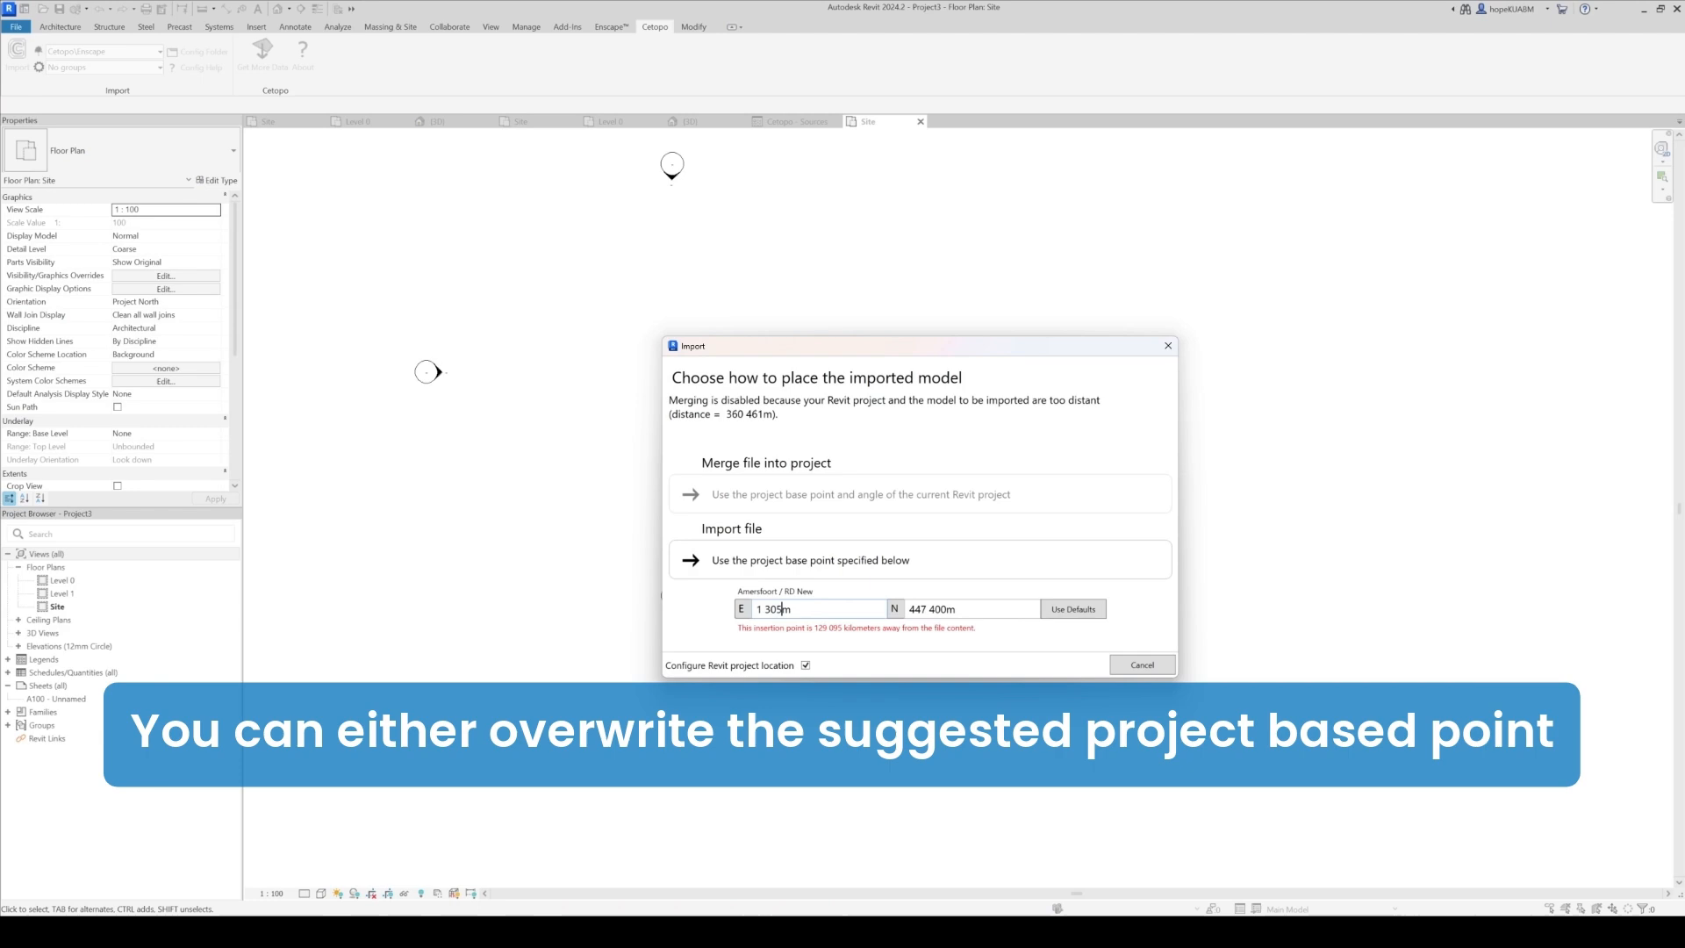
key(ctrl+z)
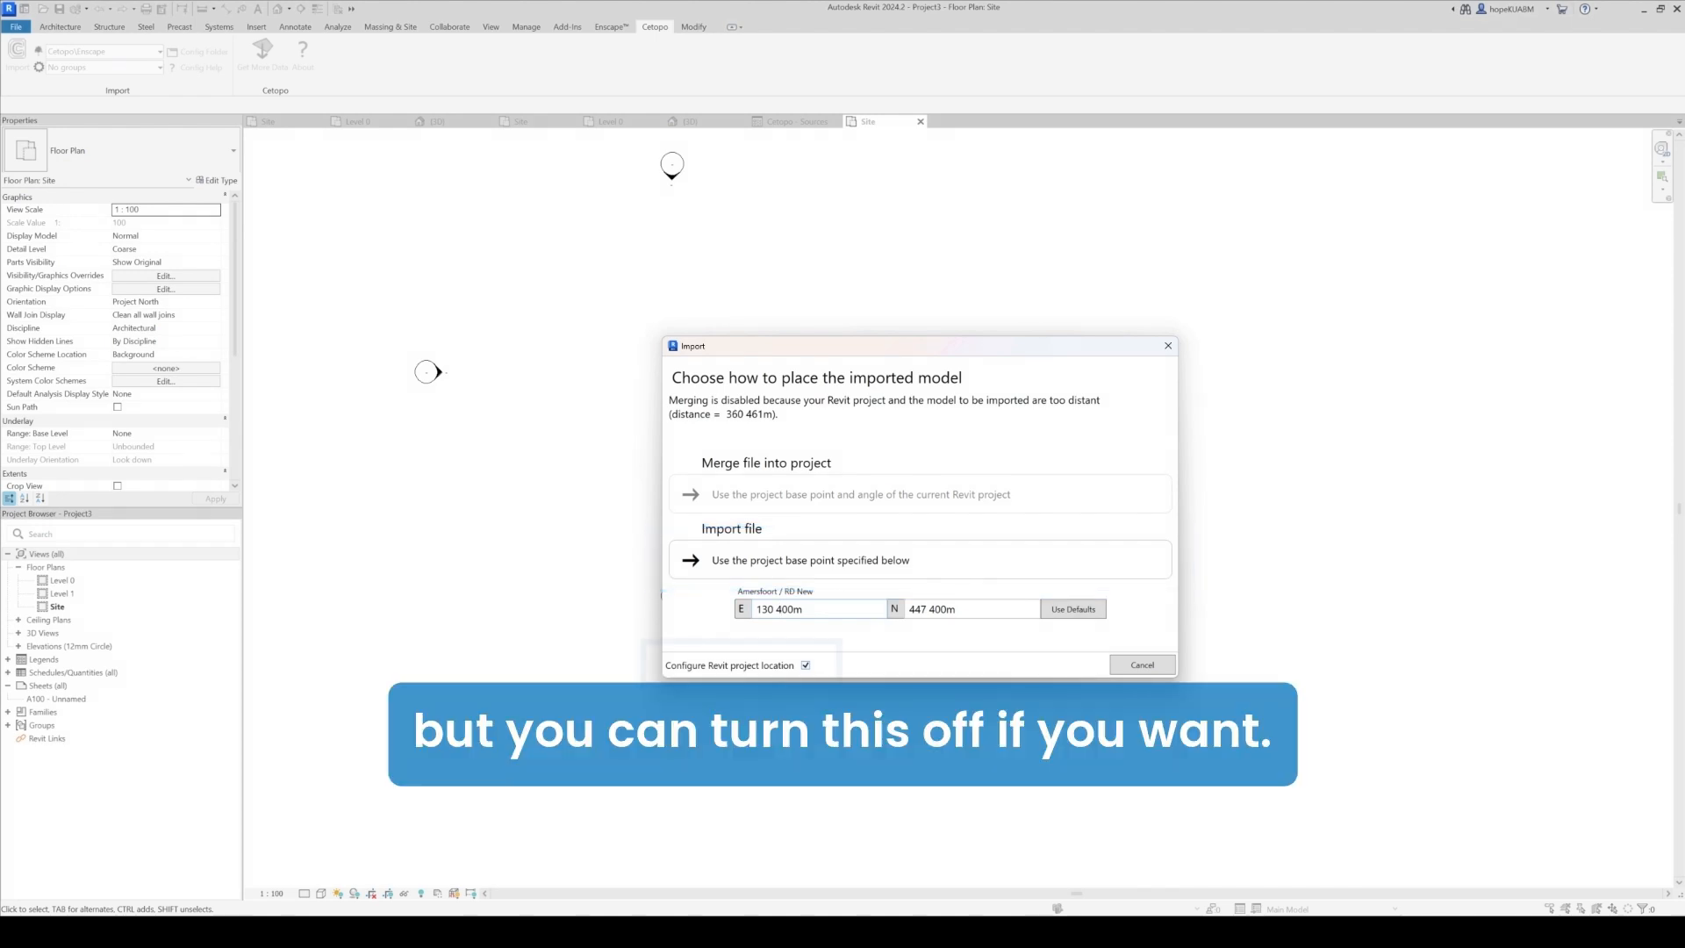
Toggle the Configure Revit project location option and import the model at the specified project base point.
click(805, 665)
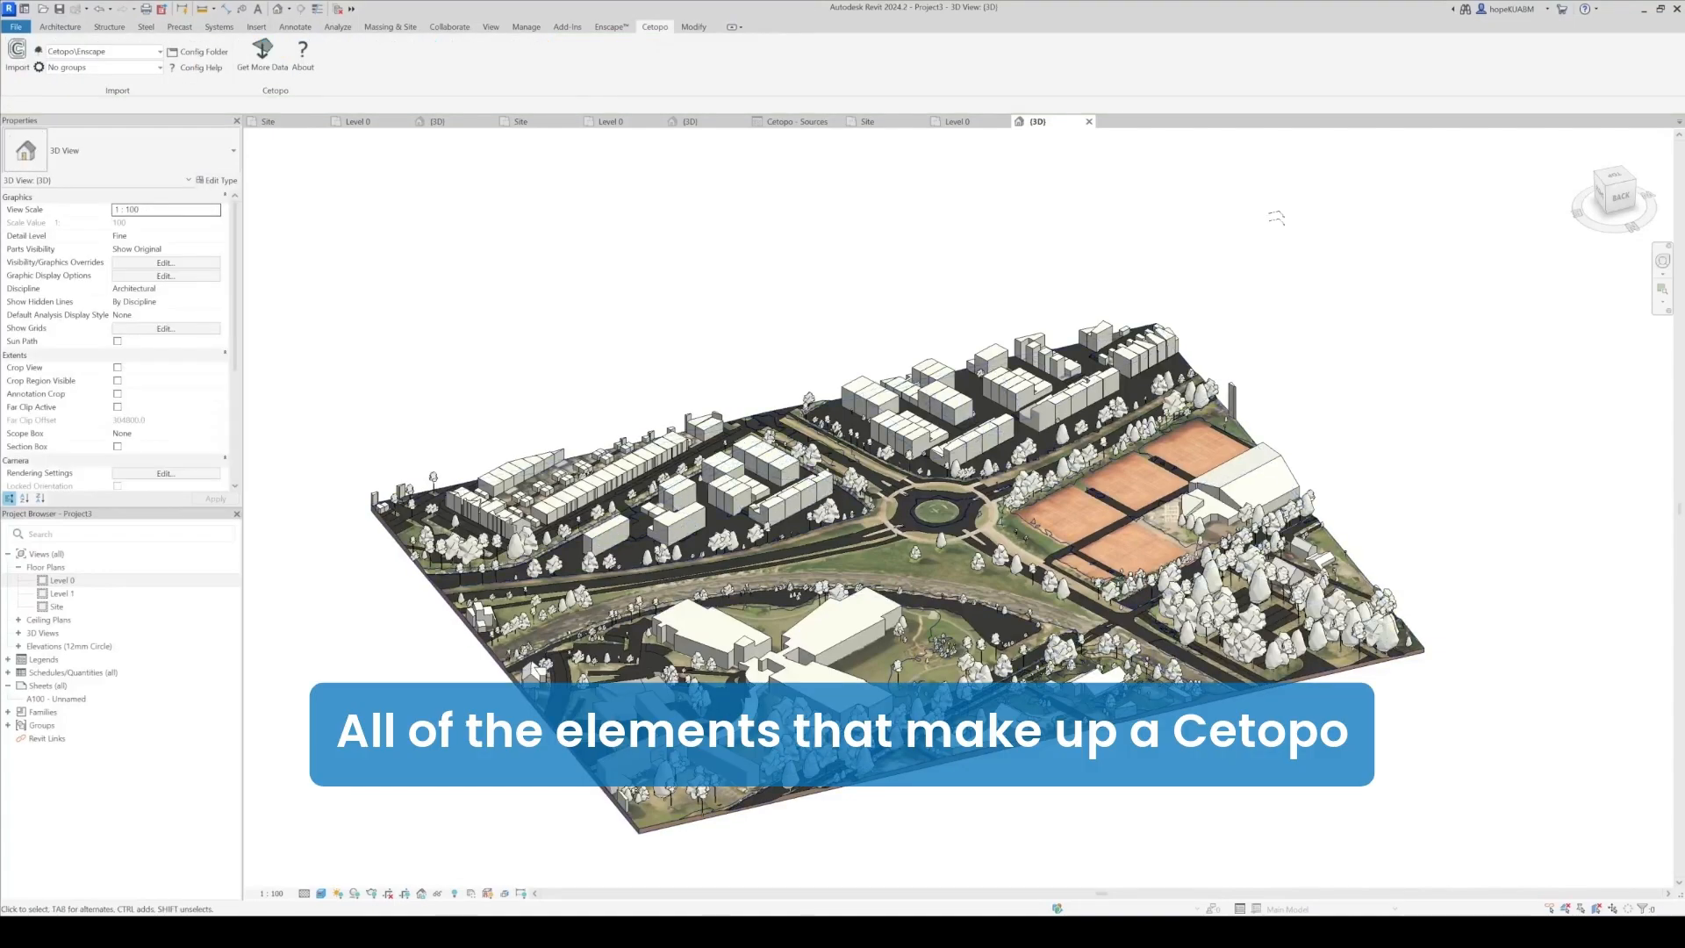
Select a building mass in the housing rows beside the roundabout and create parts from it.
shift+middle_drag(1277, 218, 272, 677)
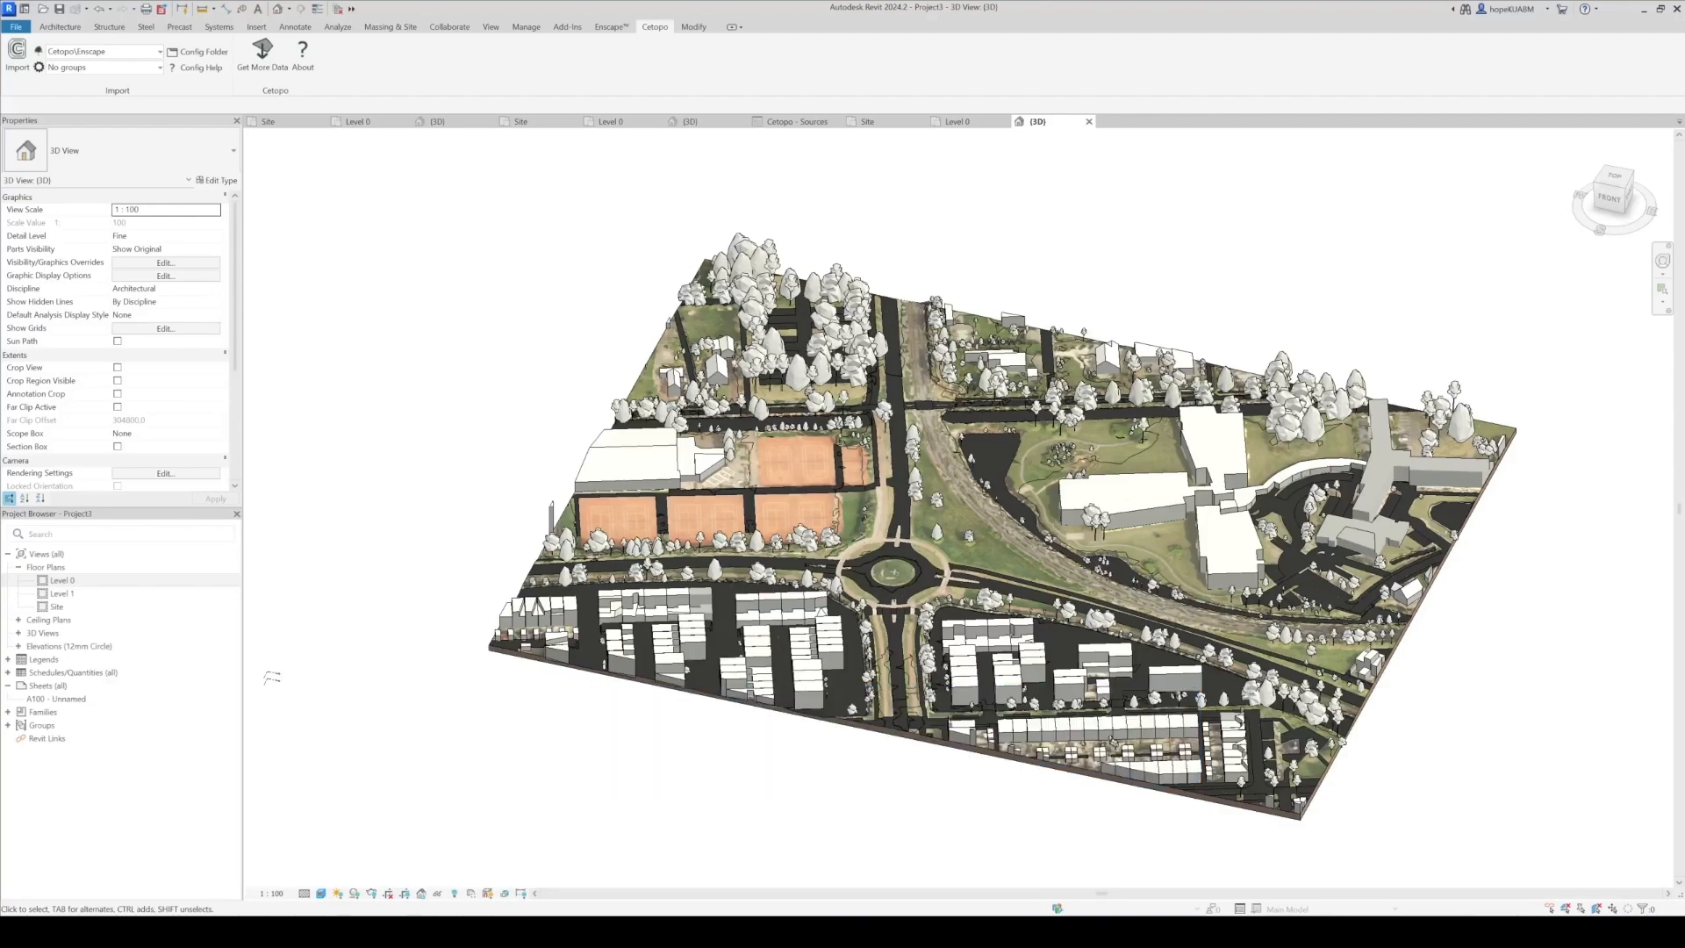
click(807, 676)
scroll(812, 672, up, 8)
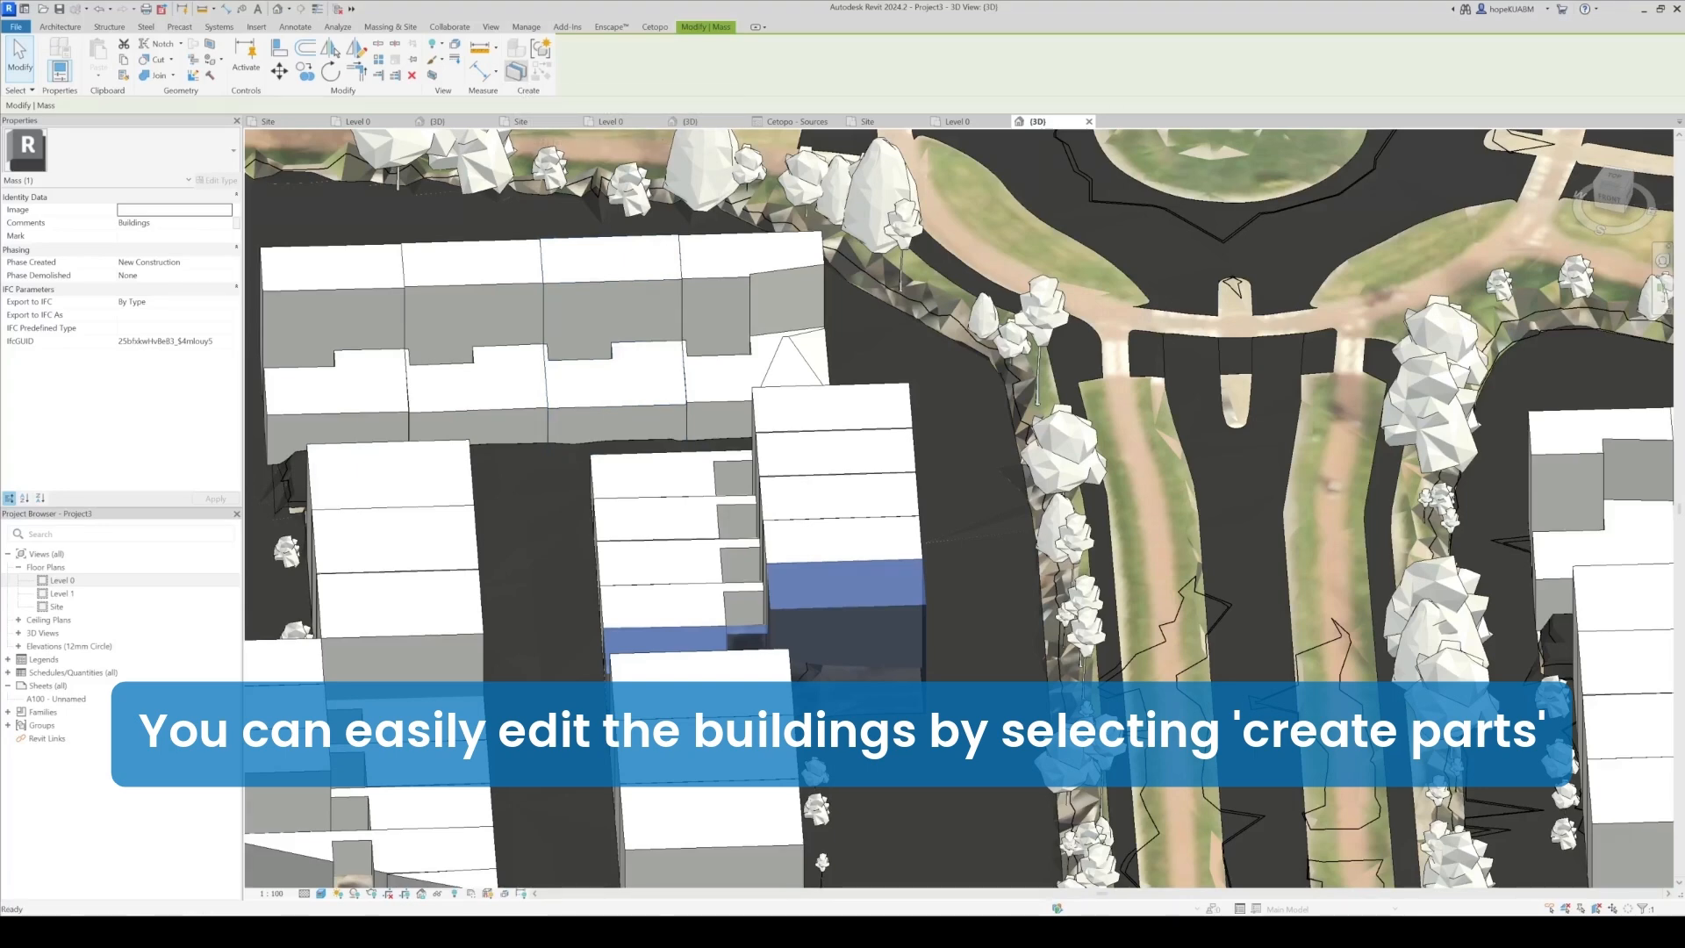
click(516, 70)
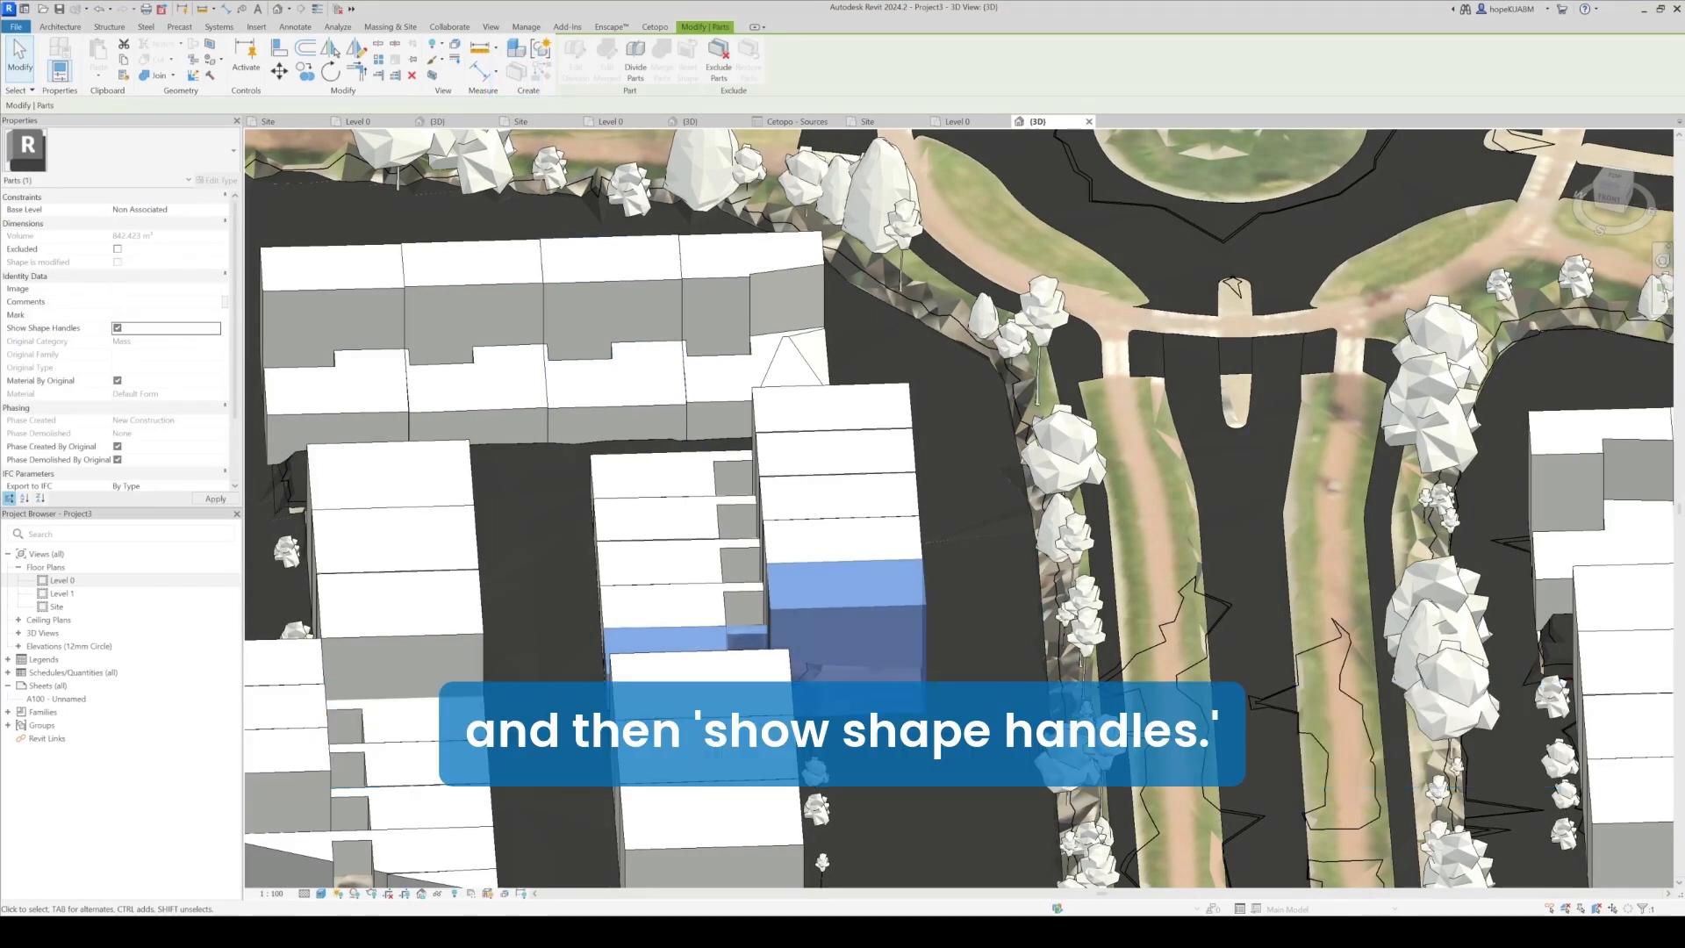
Show the building part's shape handles and stretch its side and front faces outward.
click(117, 328)
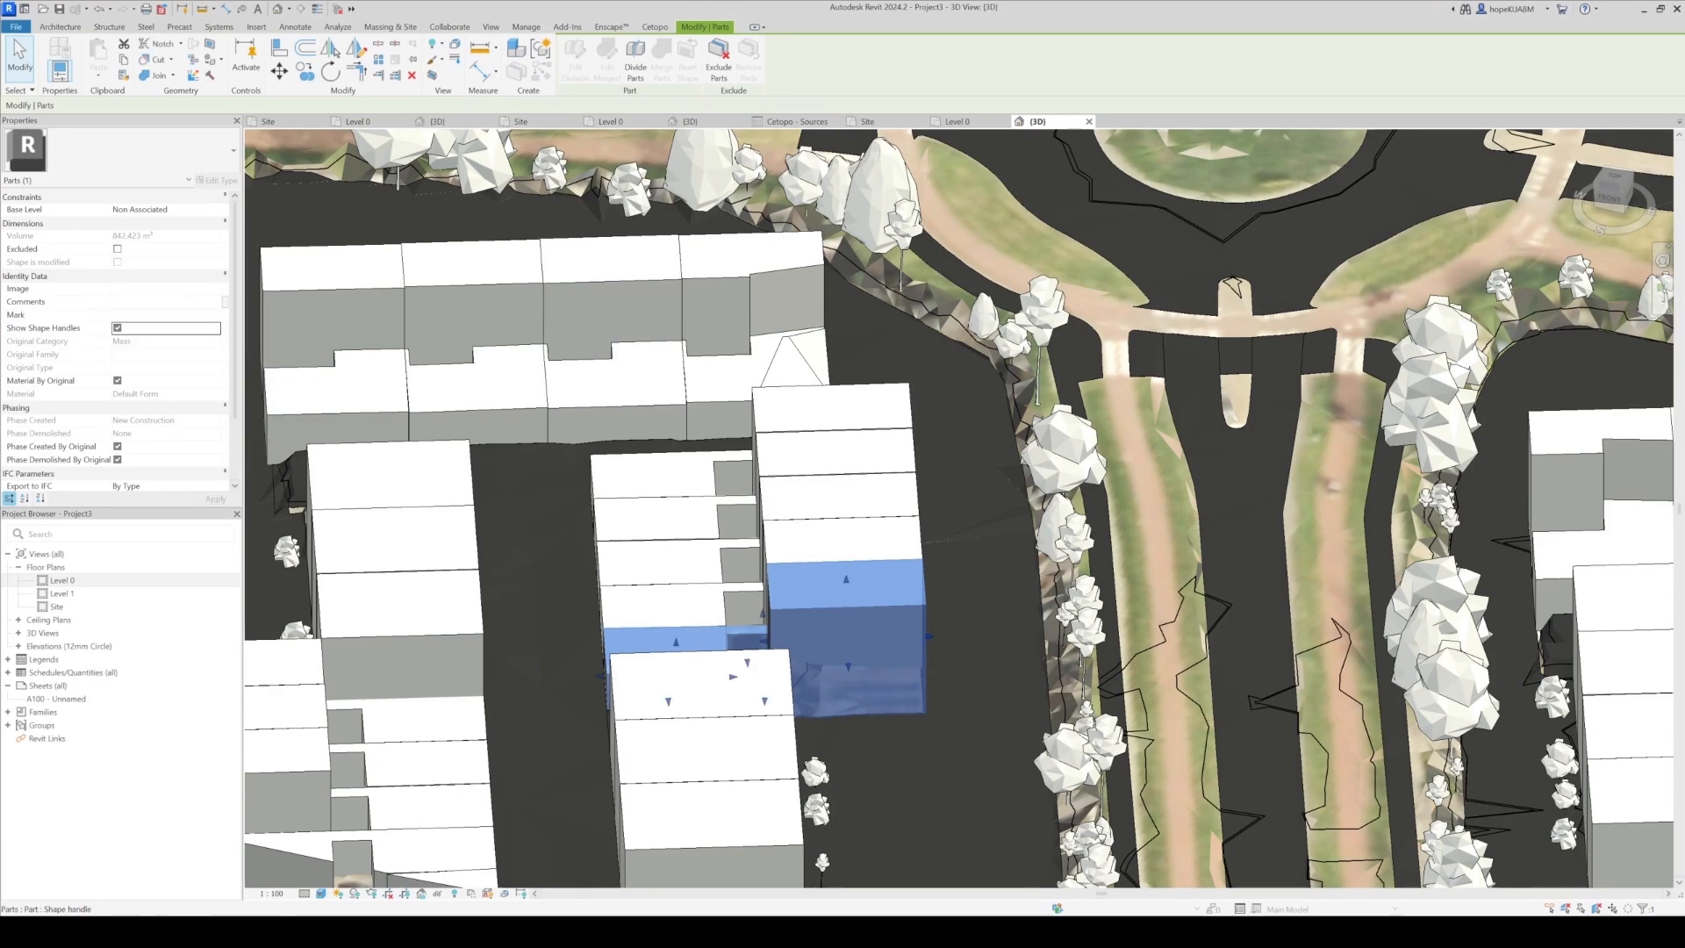
drag(929, 635, 995, 634)
drag(882, 665, 883, 679)
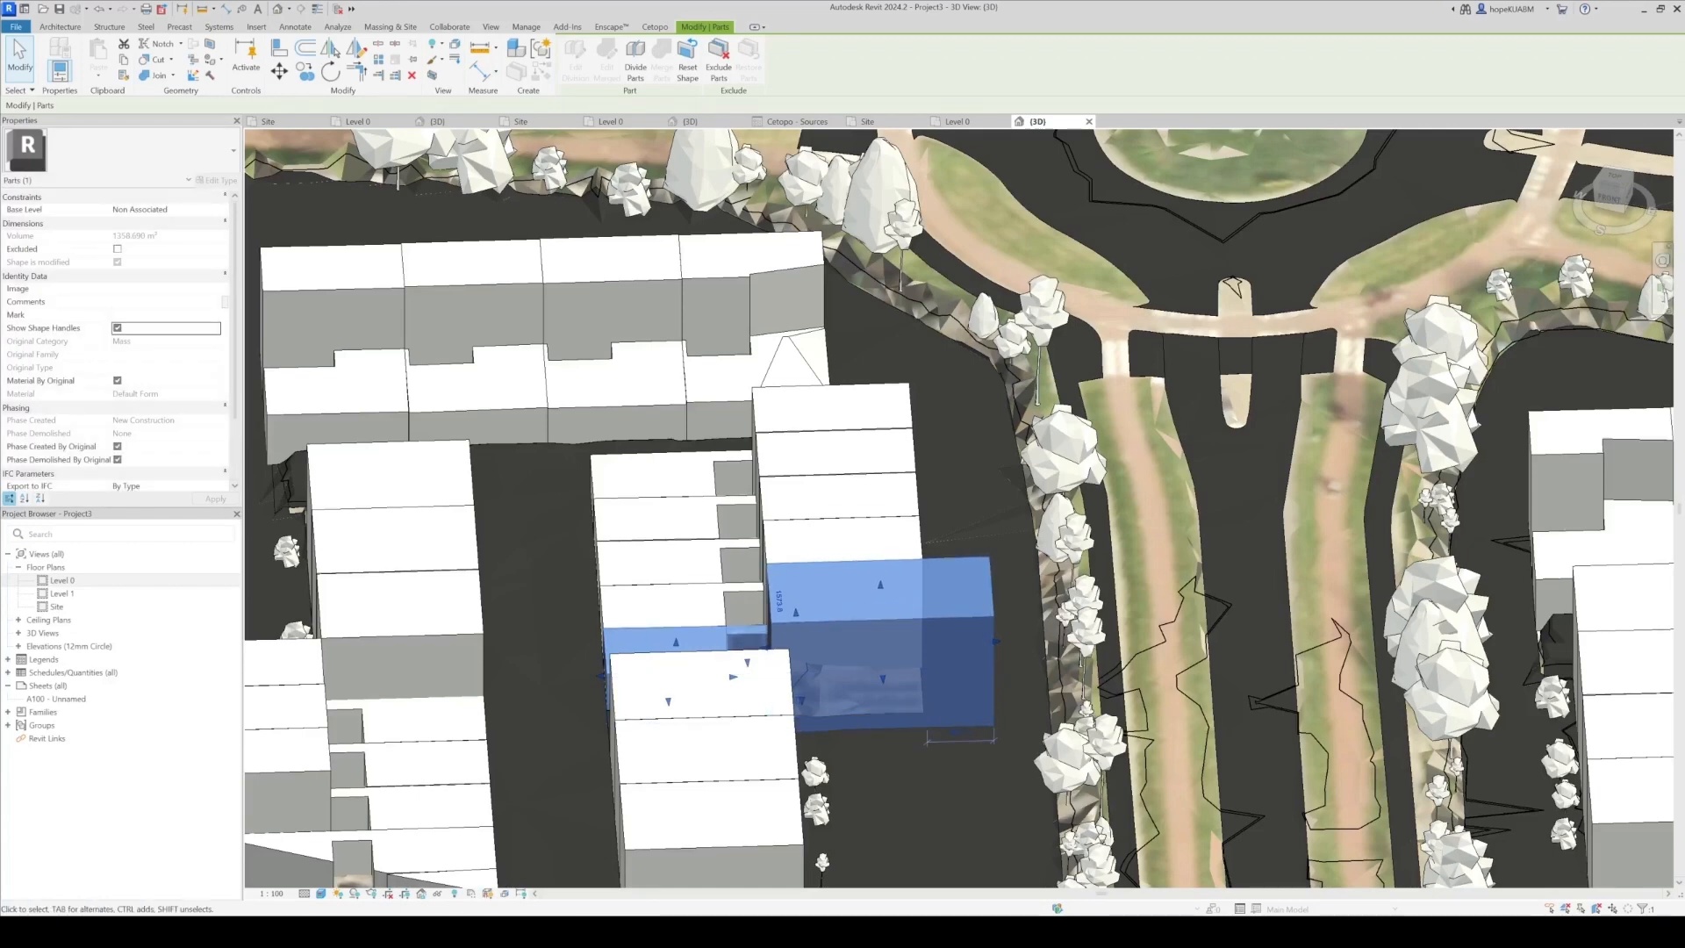
Turn off Material By Original for the stretched building part and assign it the Brick, Common material.
click(118, 381)
click(167, 394)
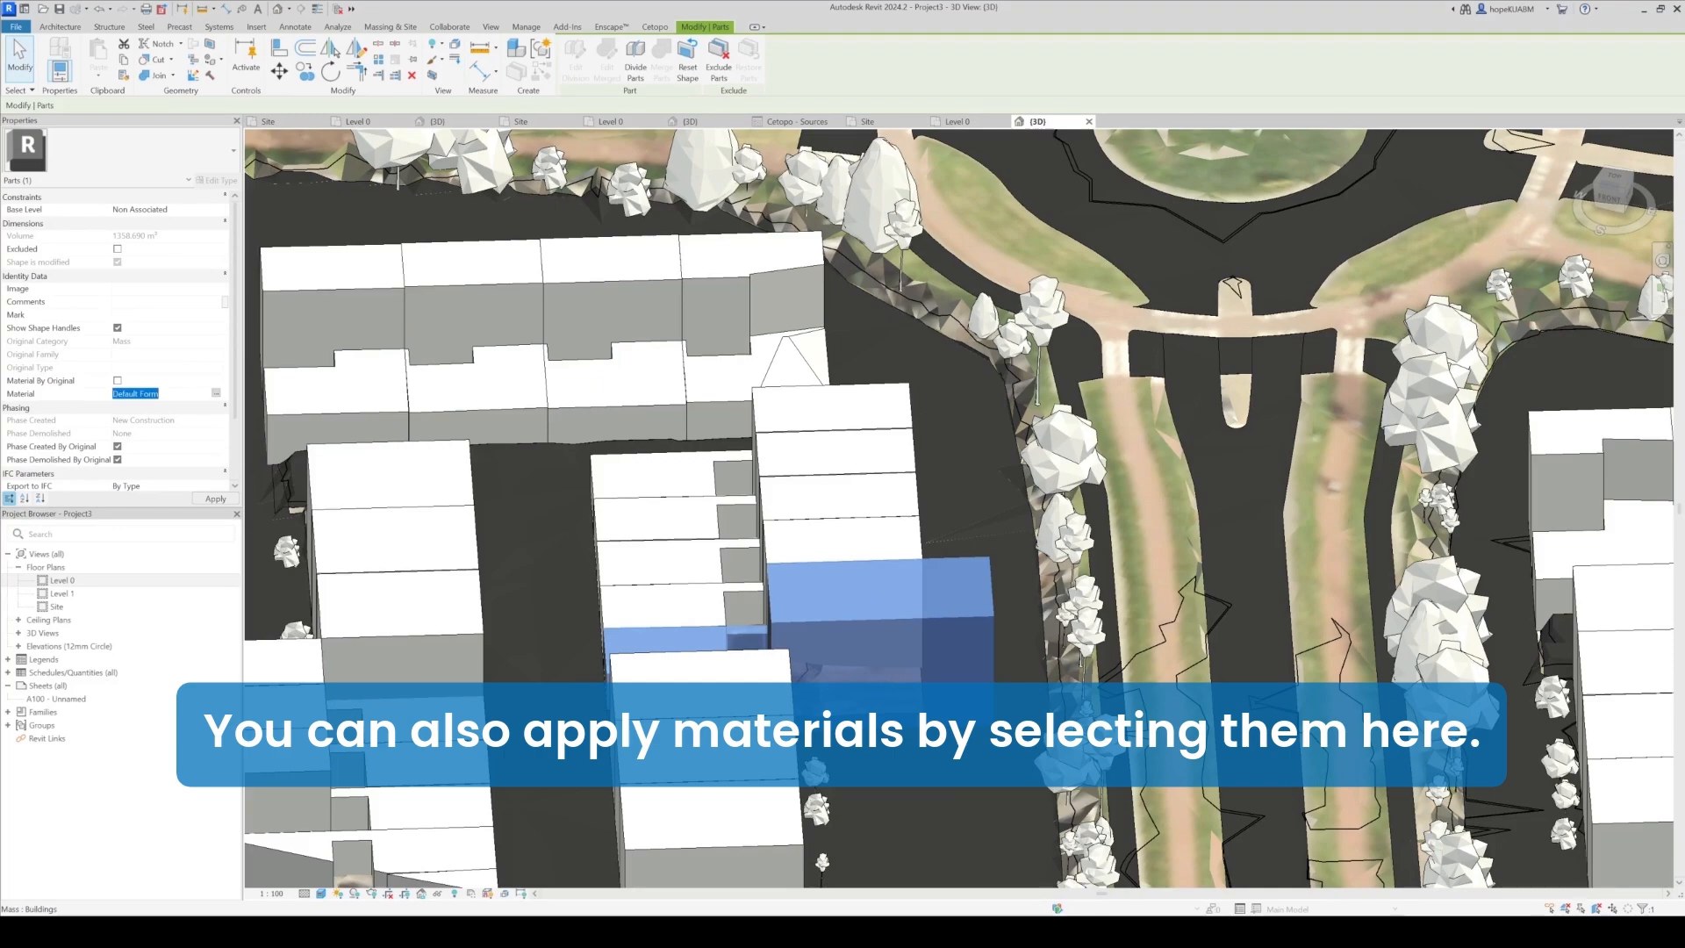
click(216, 393)
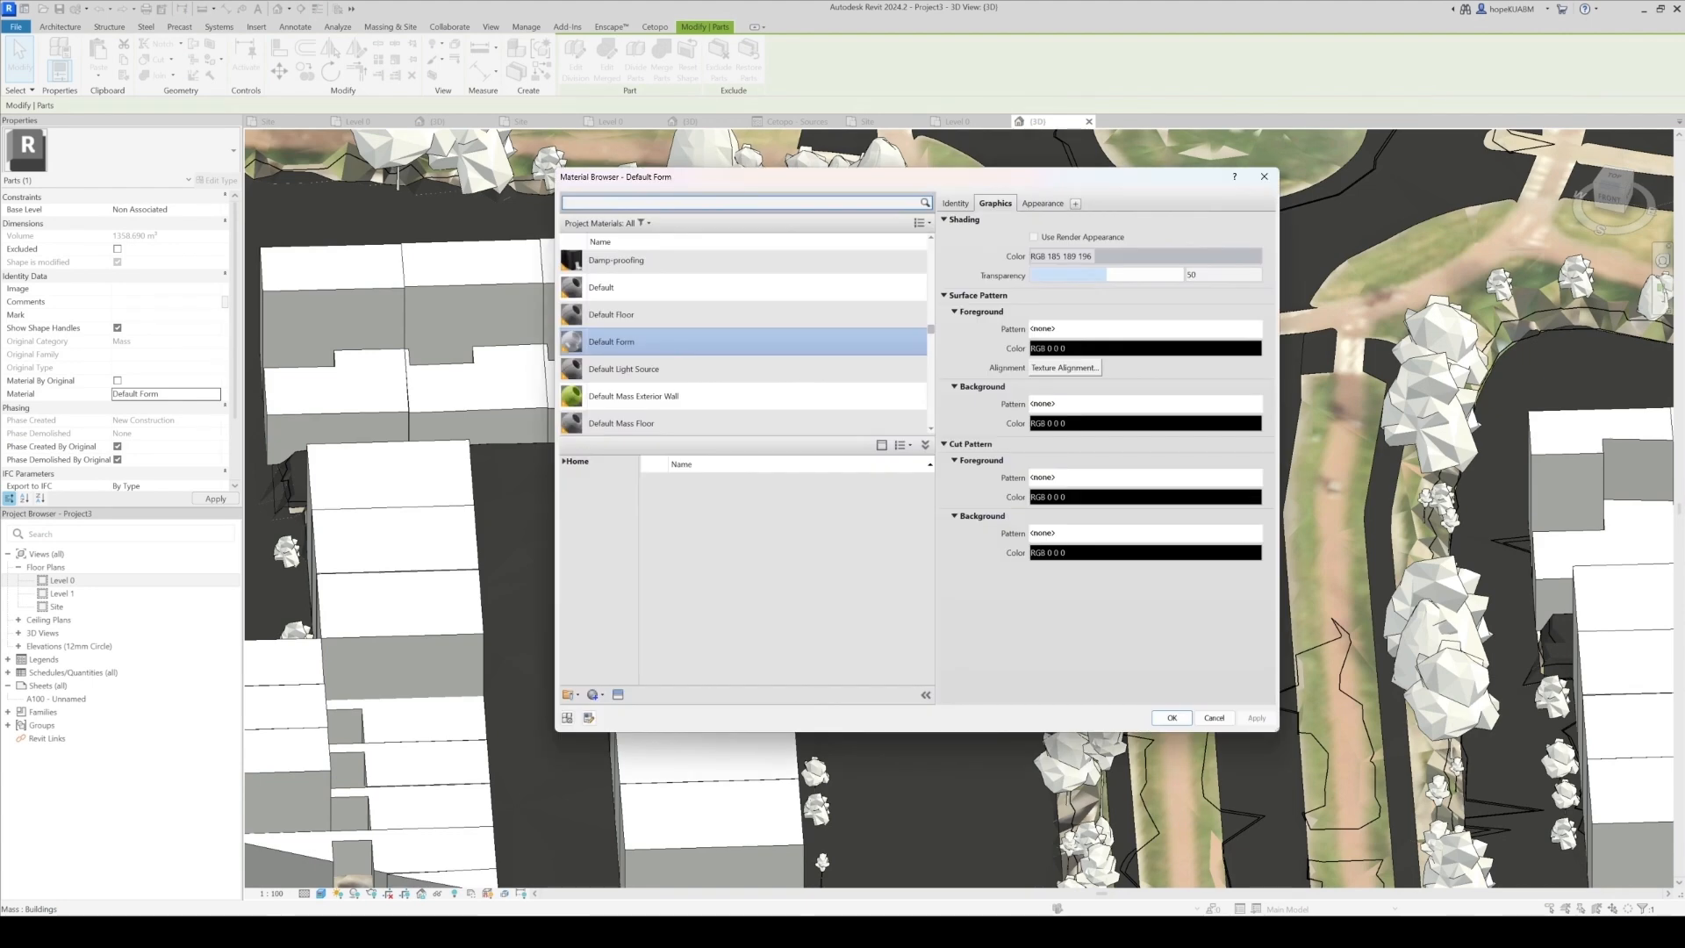
text(brick)
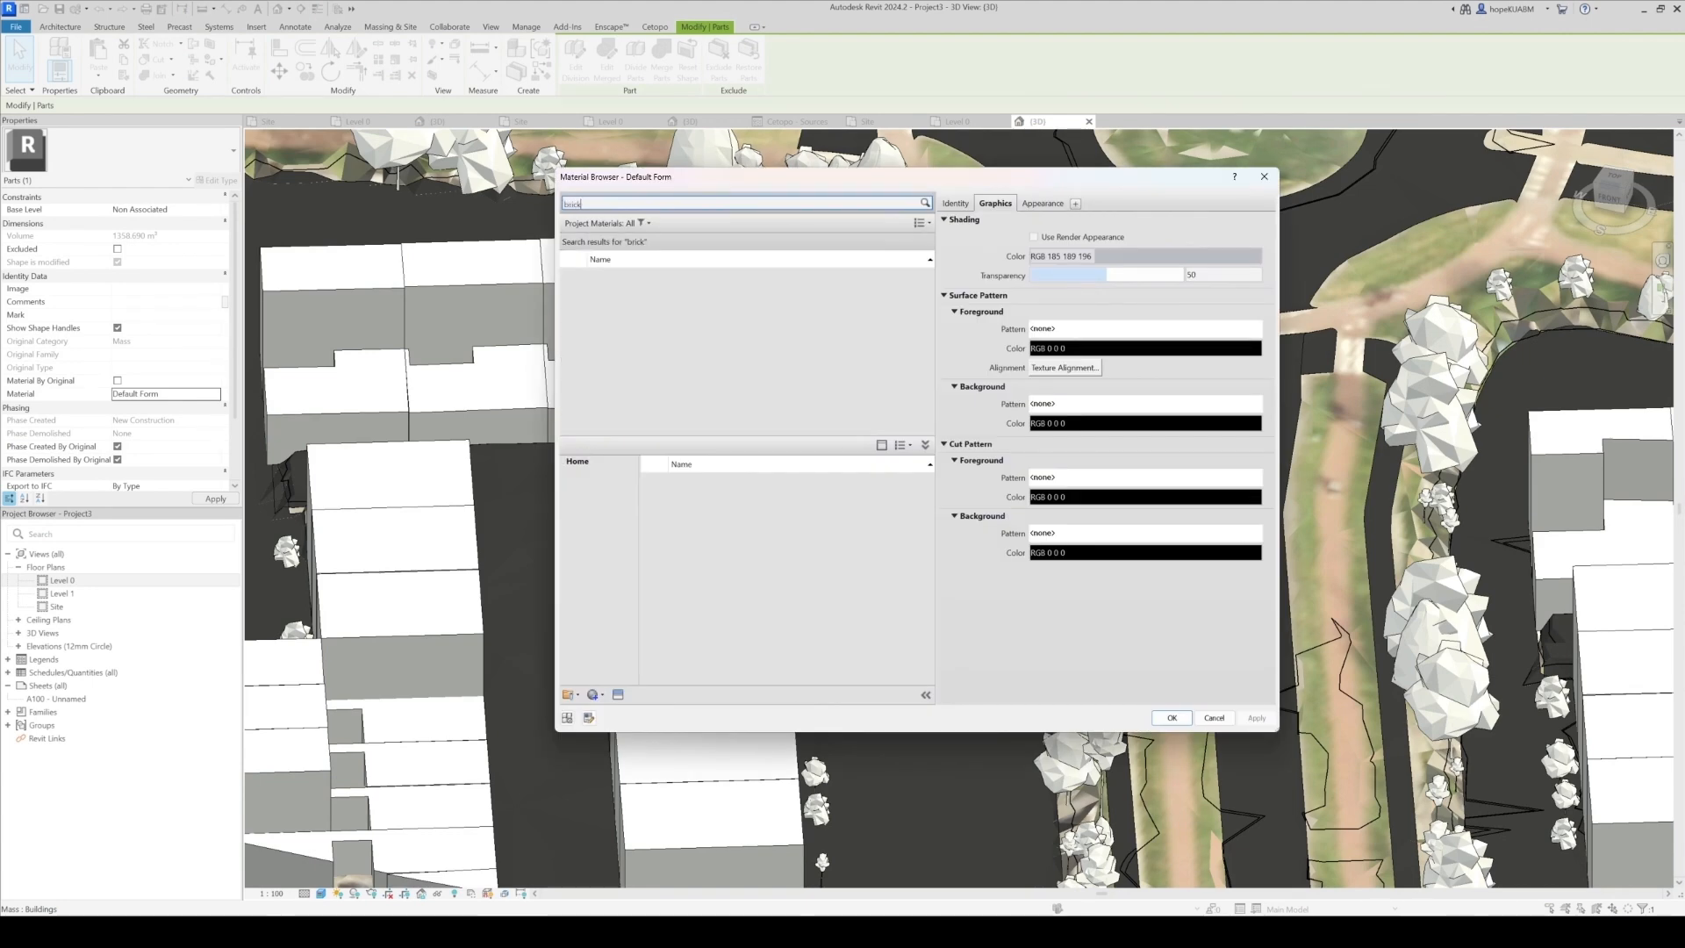
click(667, 282)
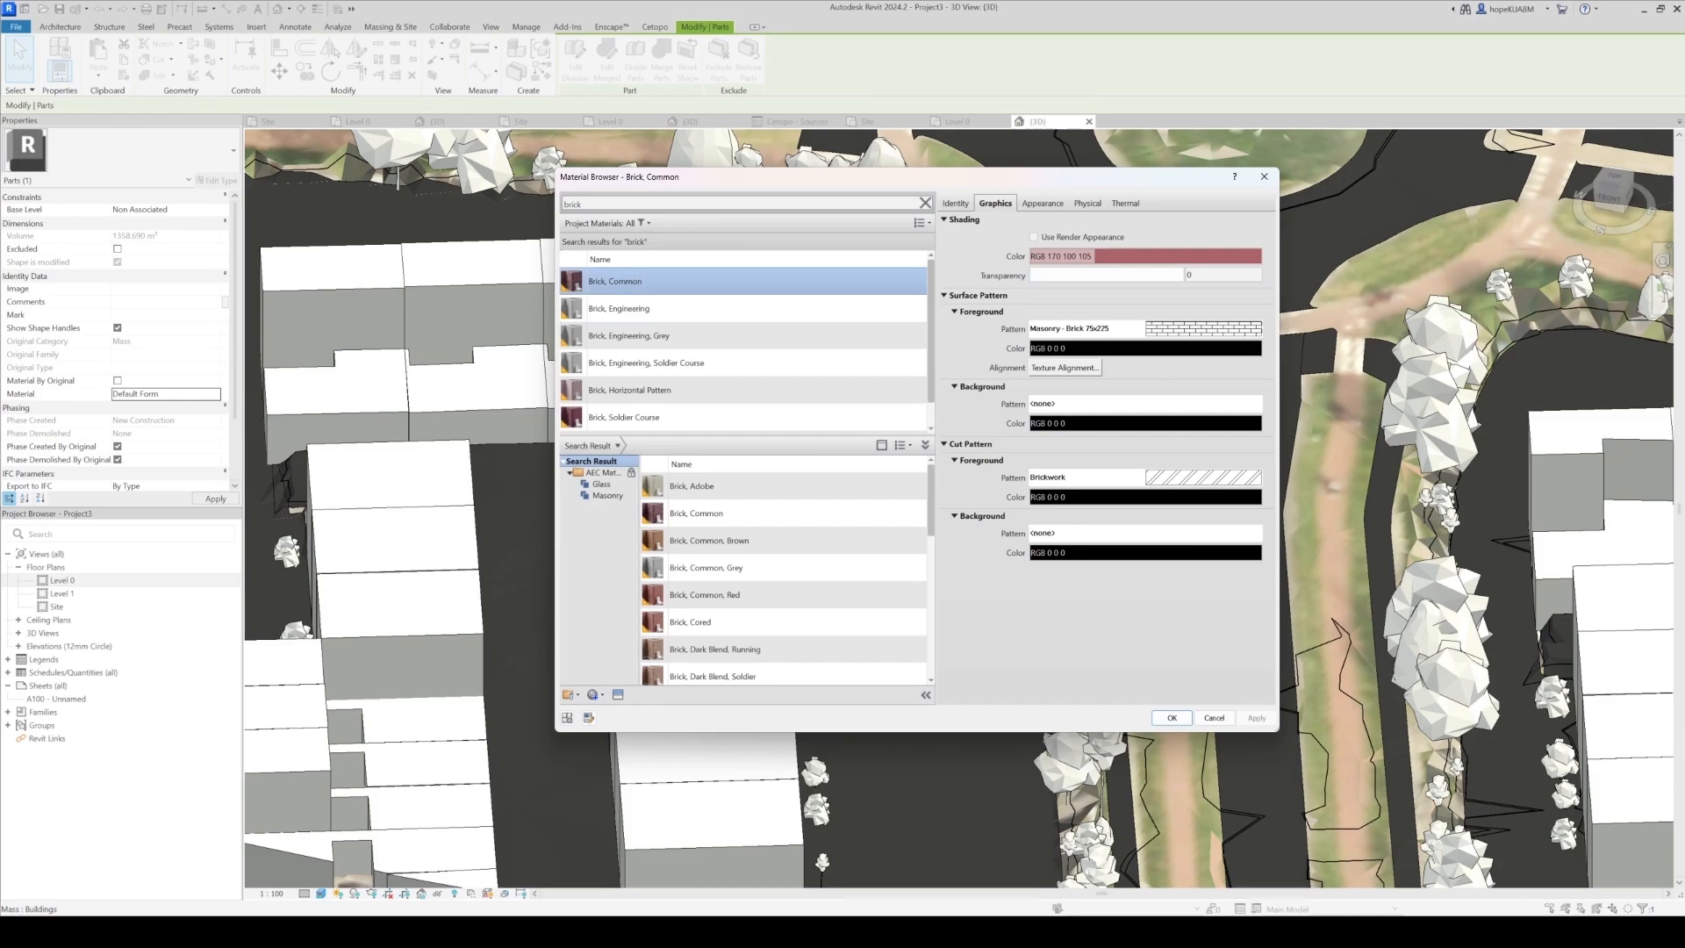
click(1172, 718)
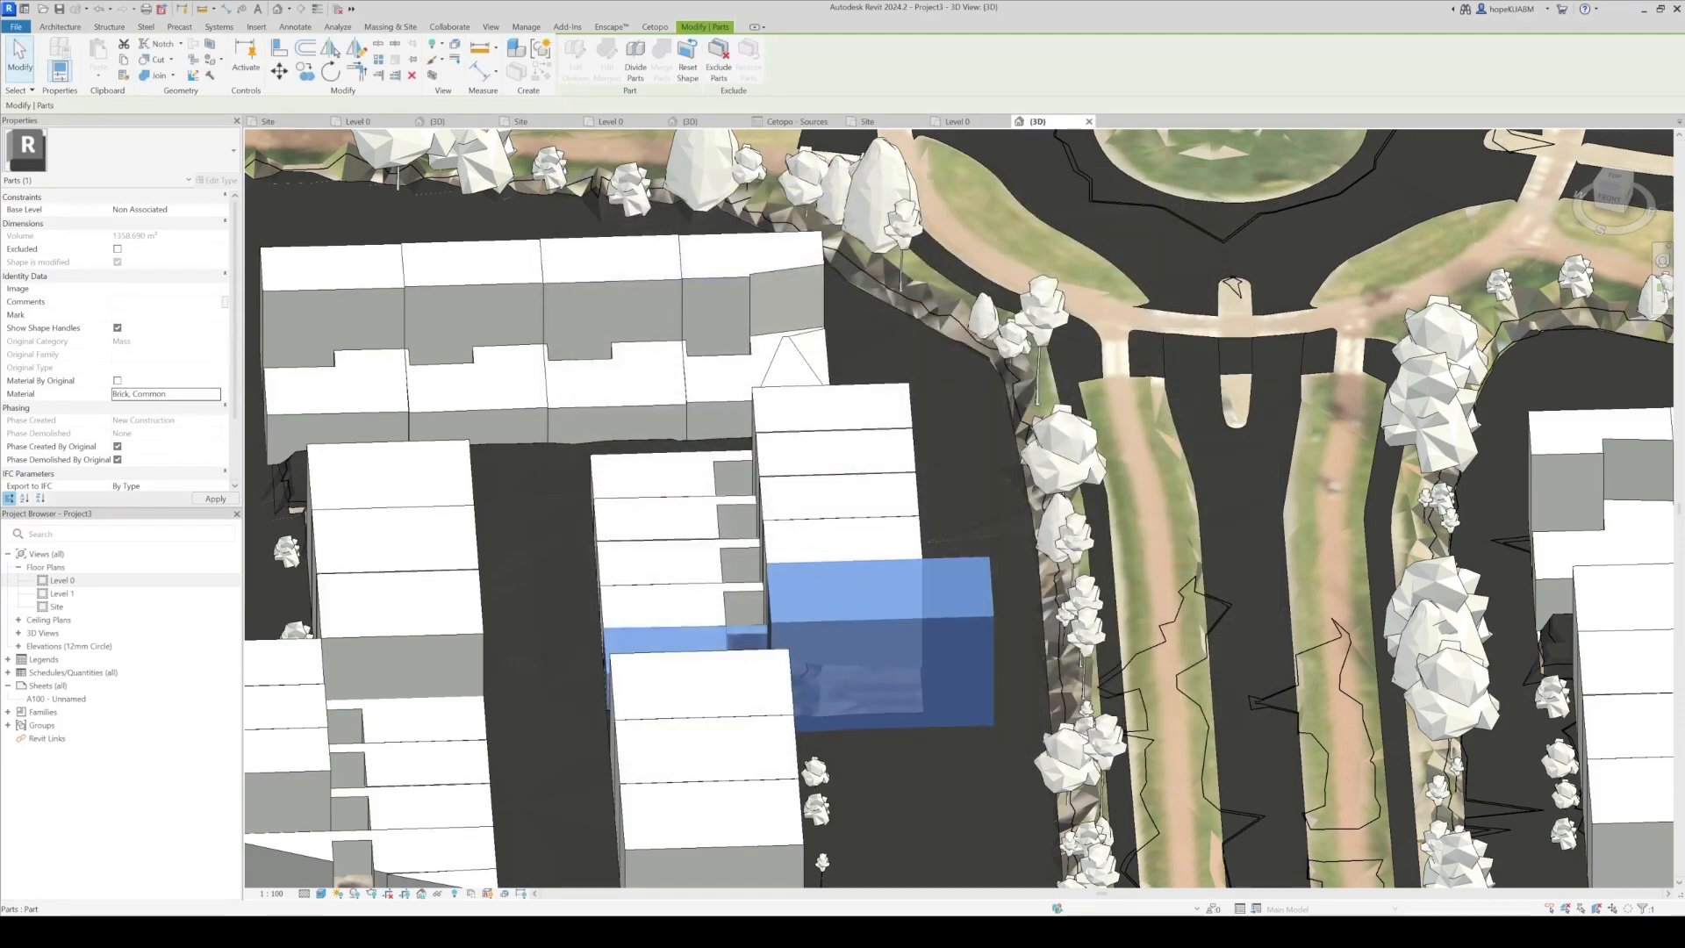
key(Escape)
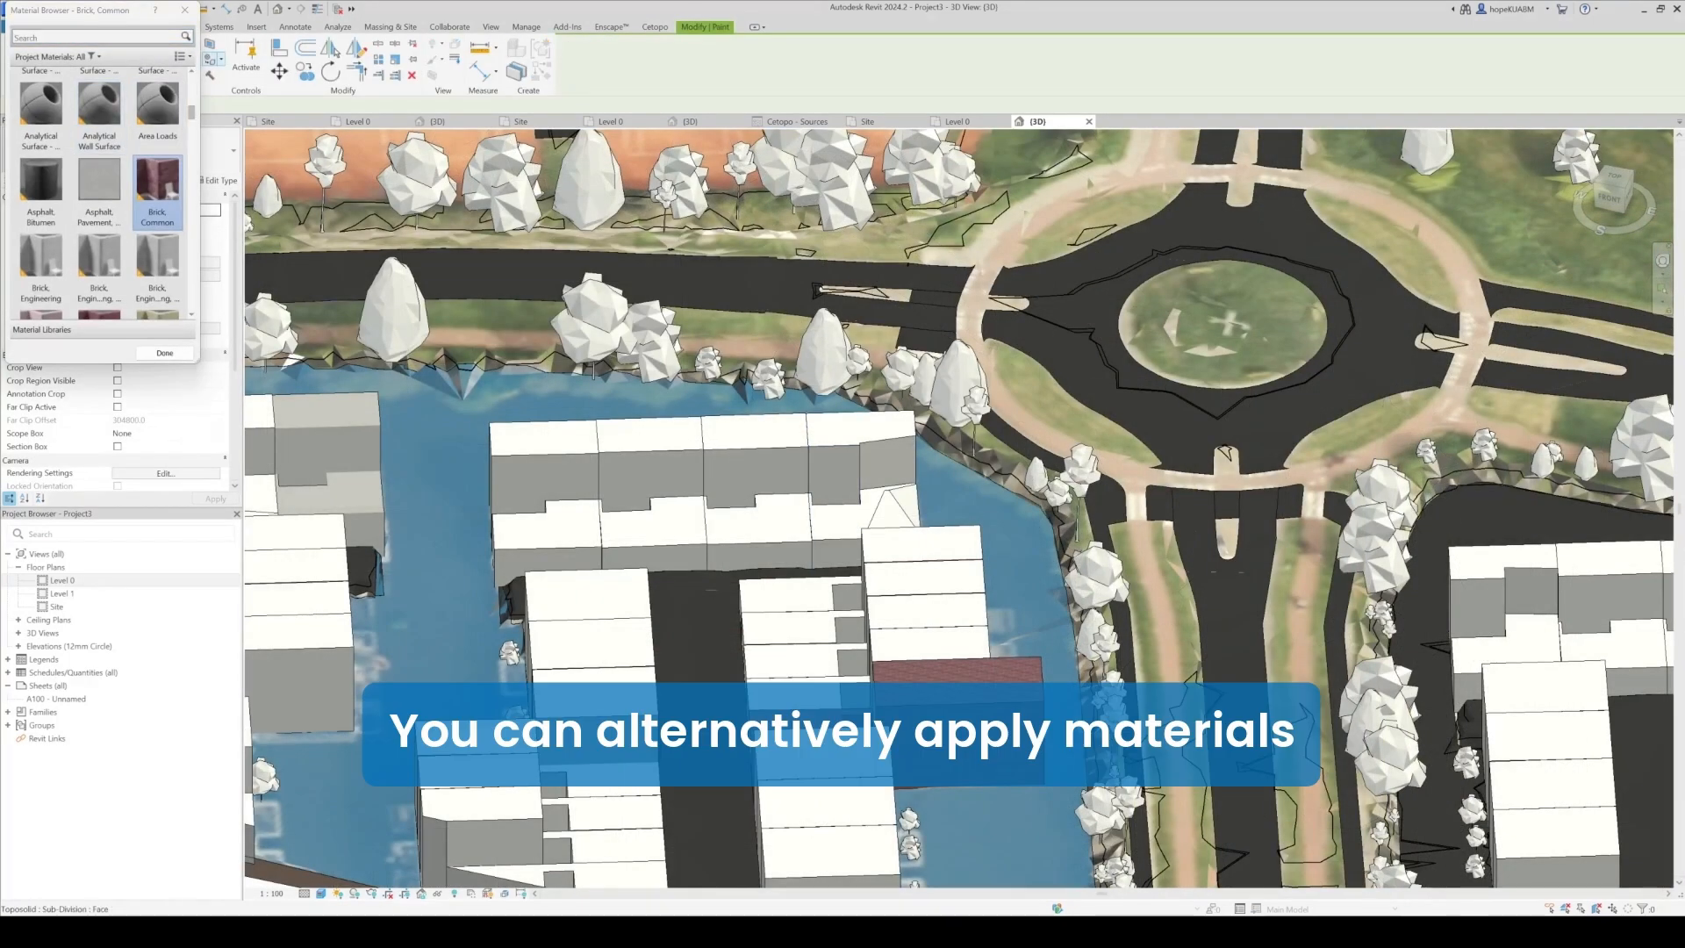
Paint the roof and wall faces of the two end houses nearest the roundabout with Brick, Common.
click(756, 479)
click(753, 431)
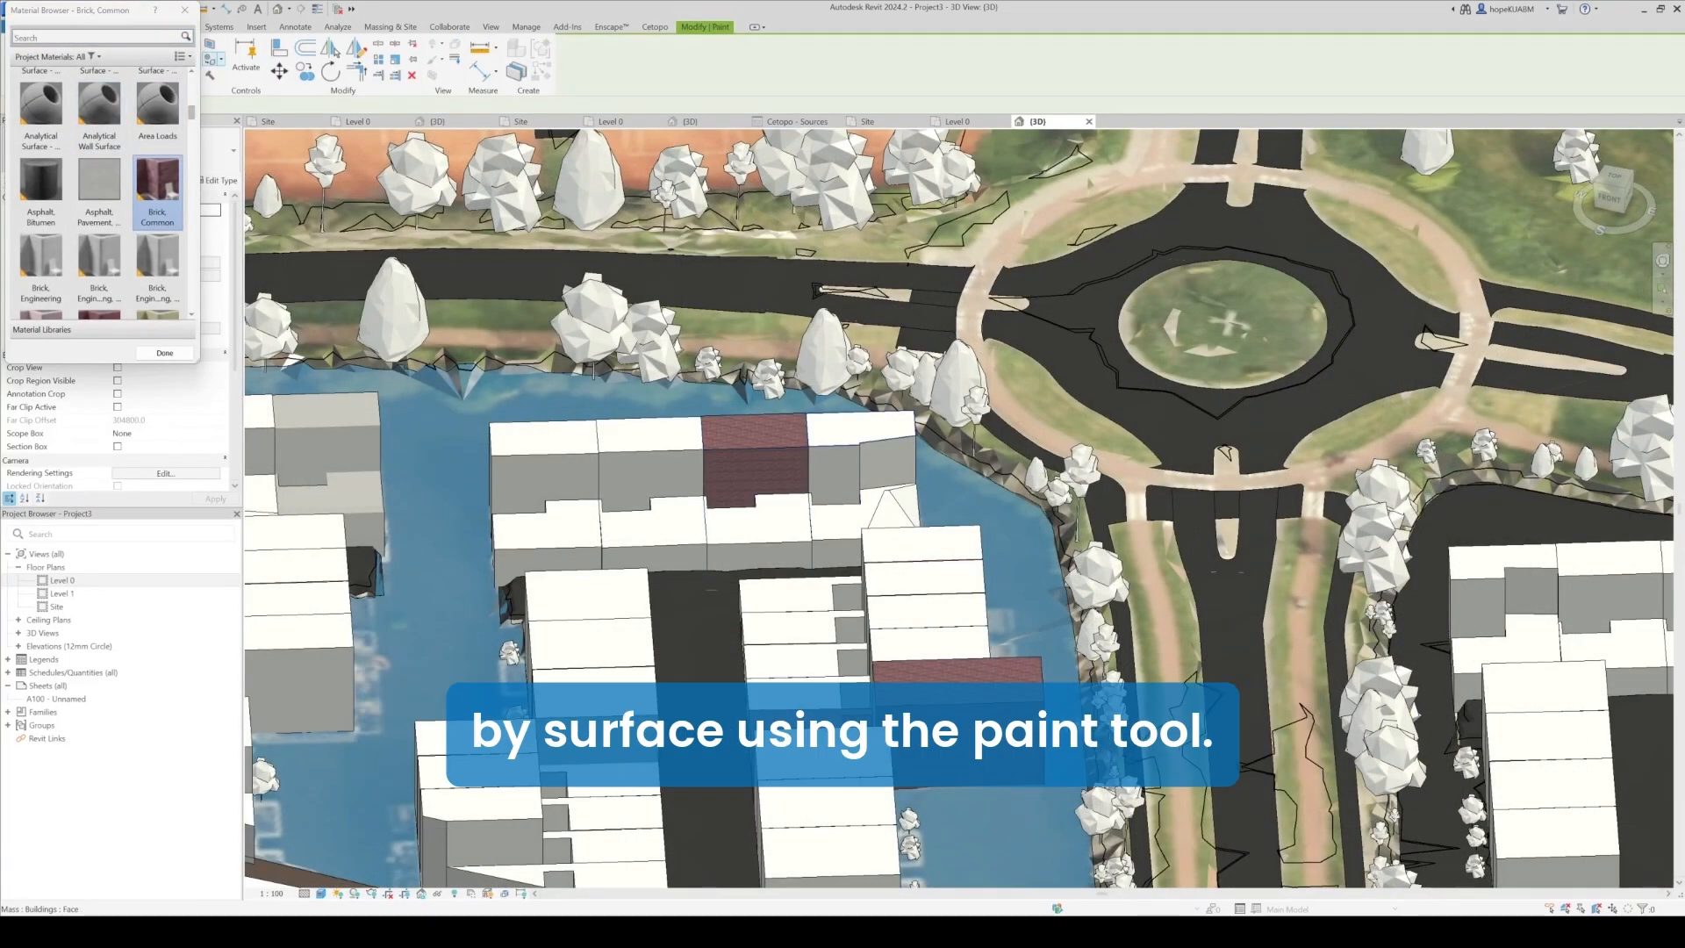
click(860, 429)
click(834, 478)
click(888, 461)
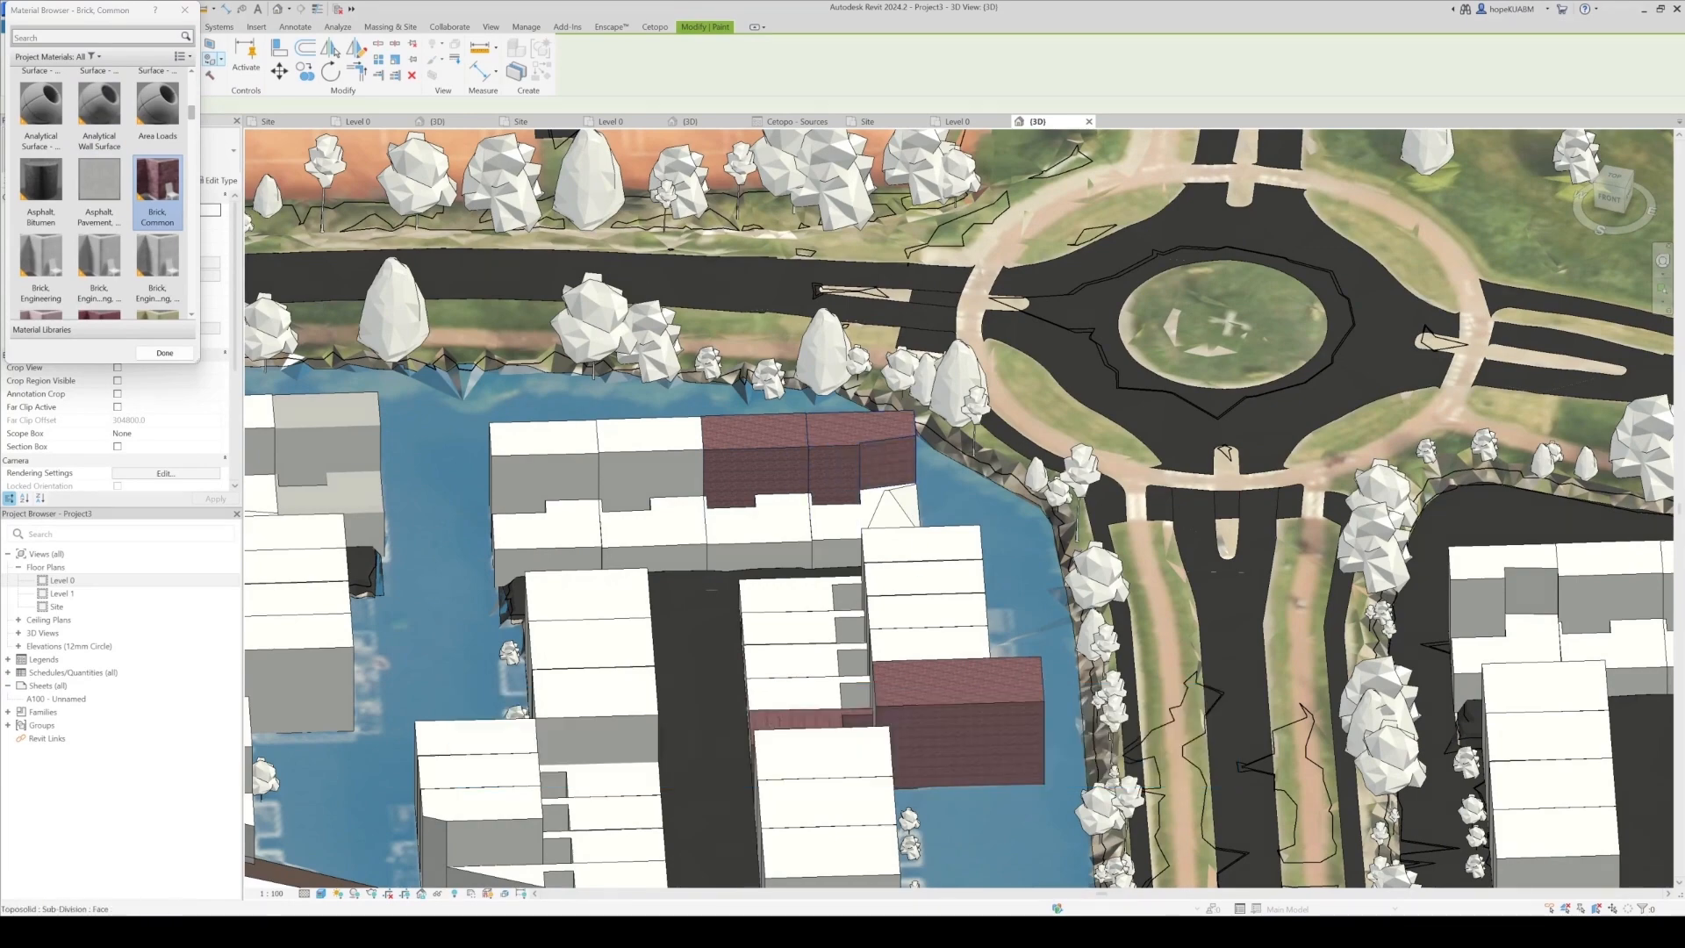
key(Escape)
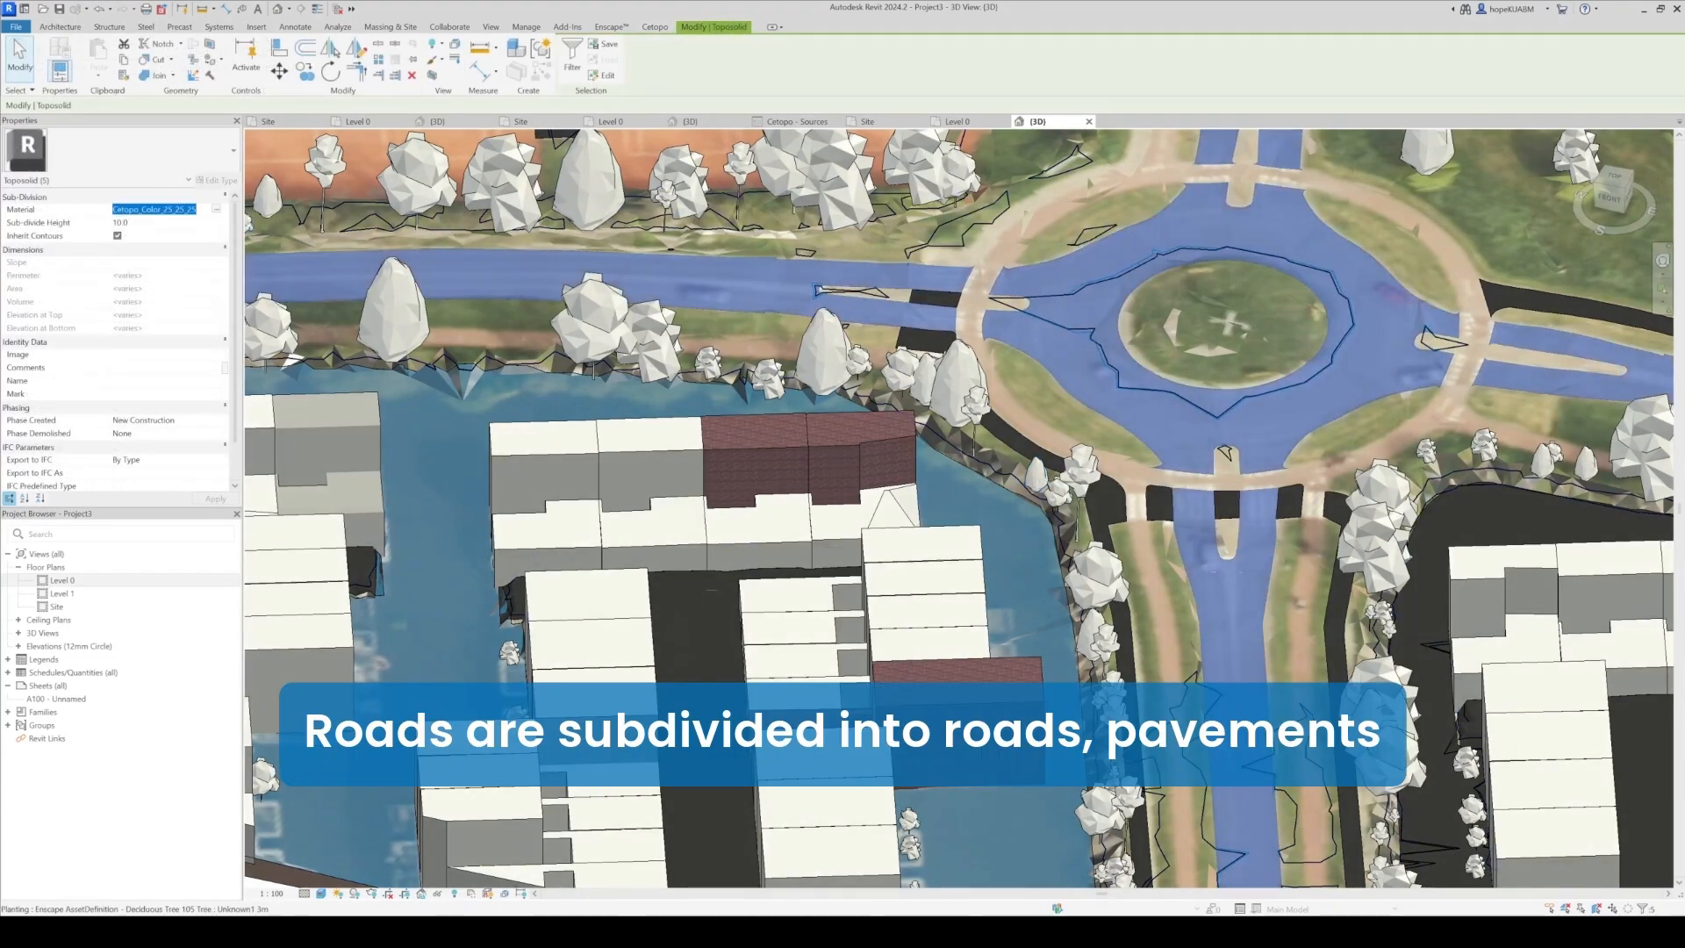
Change the material of the selected road subdivisions around the roundabout to Asphalt, Pavement, Light Grey.
click(216, 210)
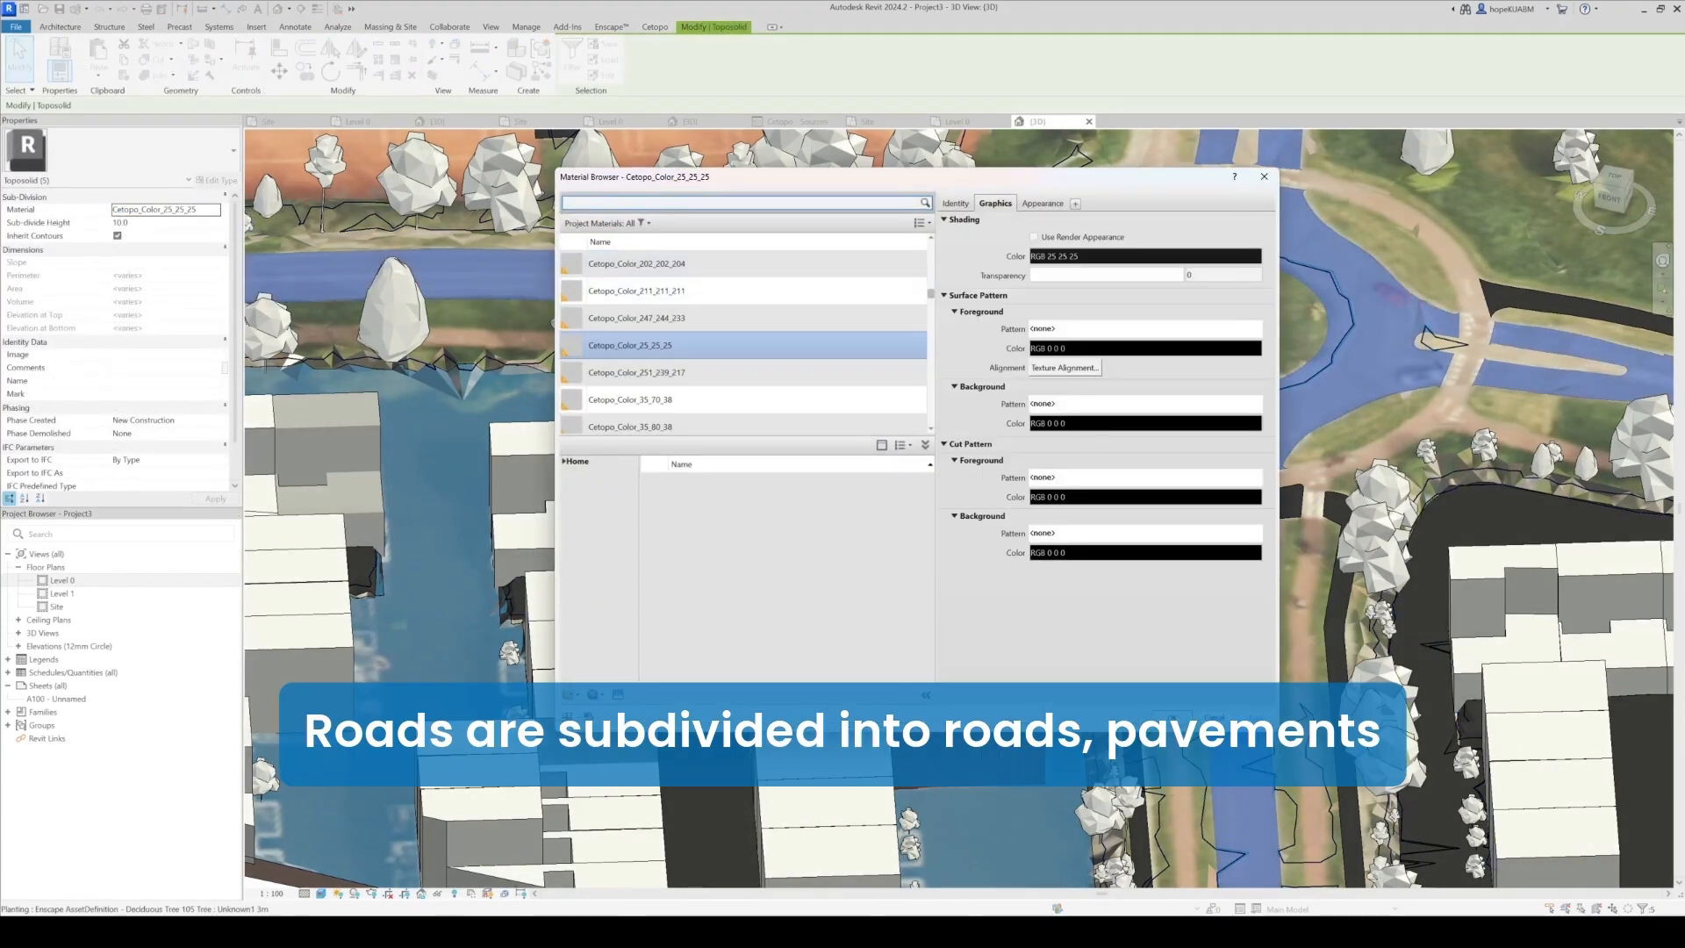
text(asphal)
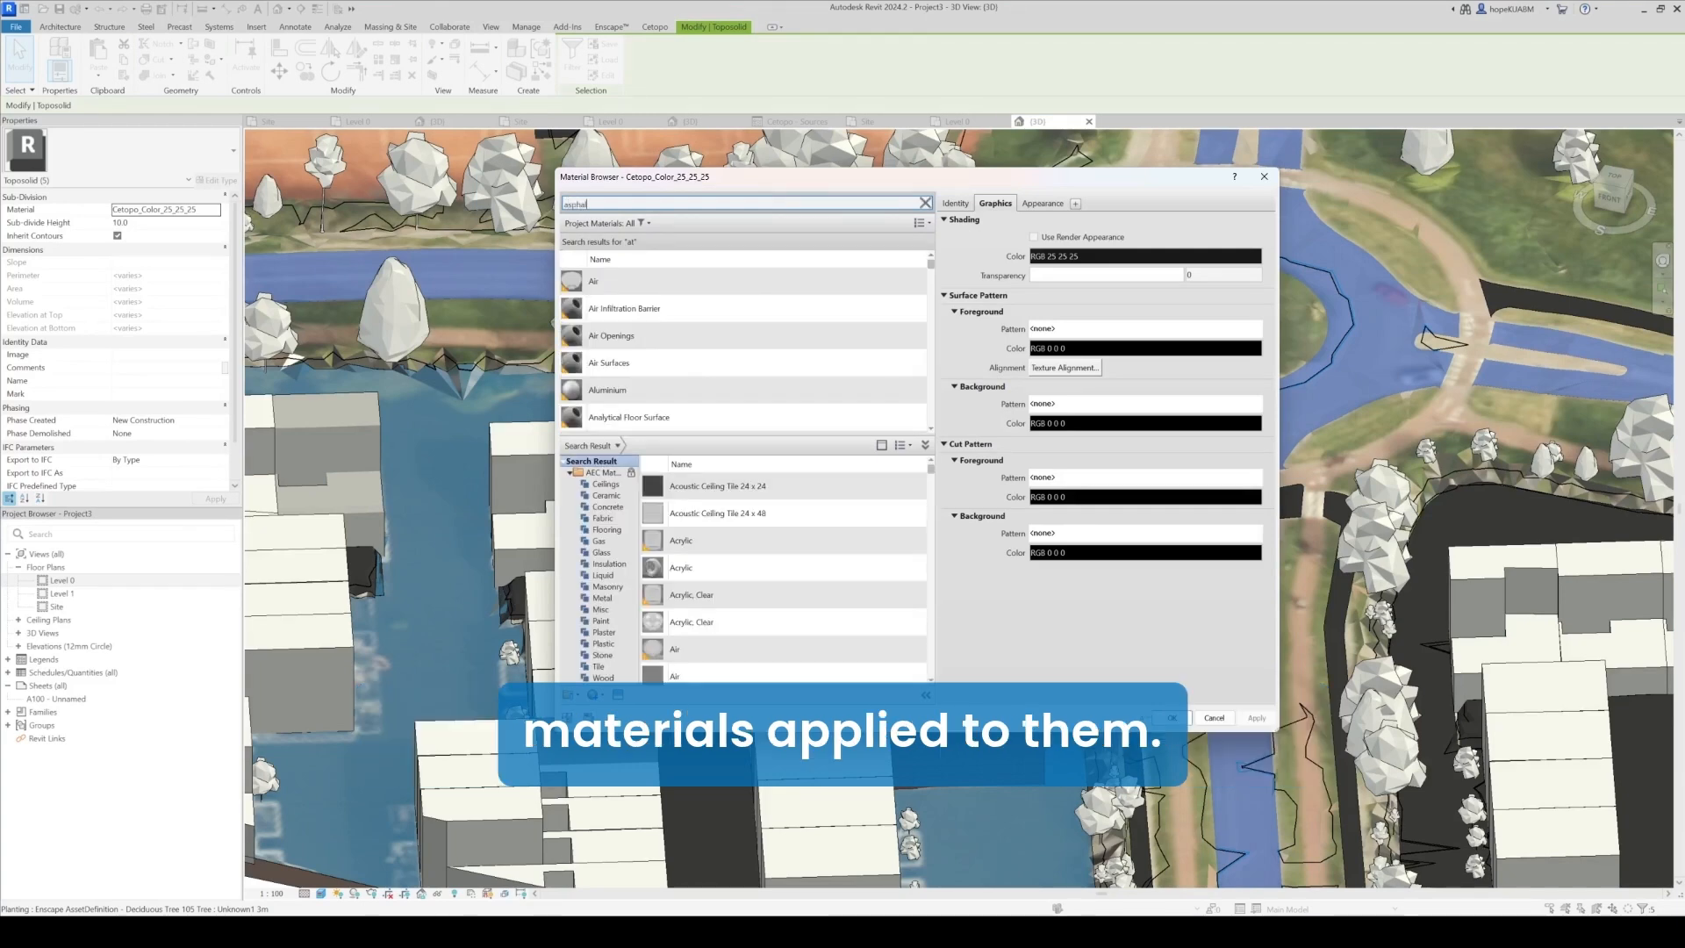
click(641, 309)
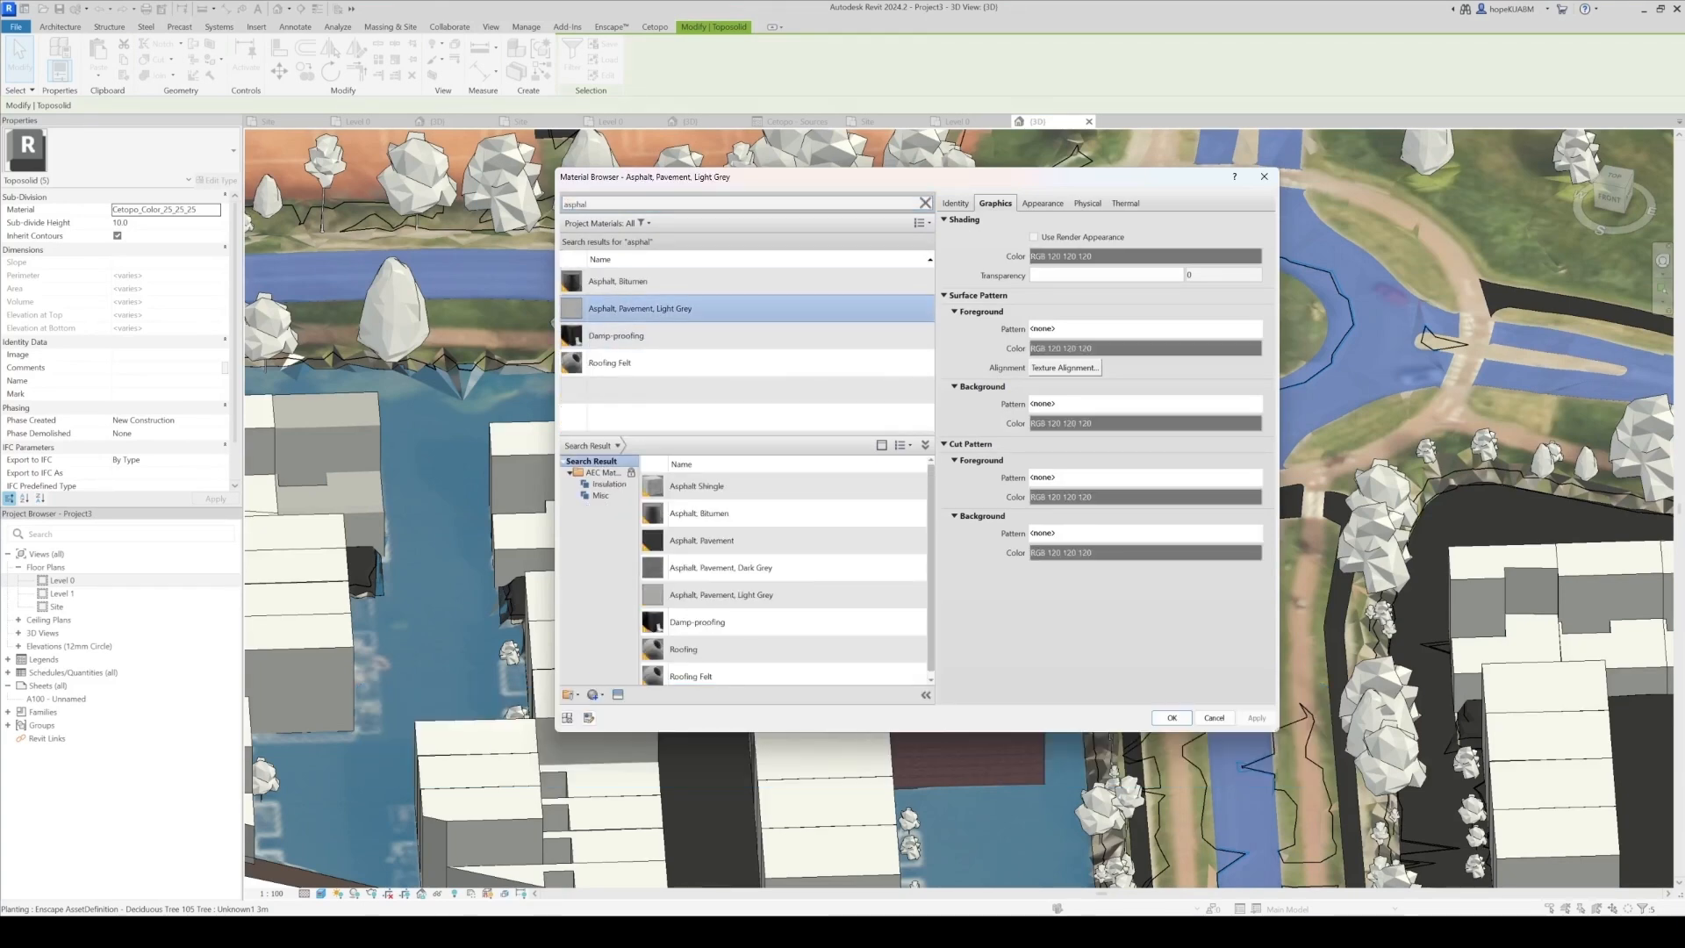
click(1172, 718)
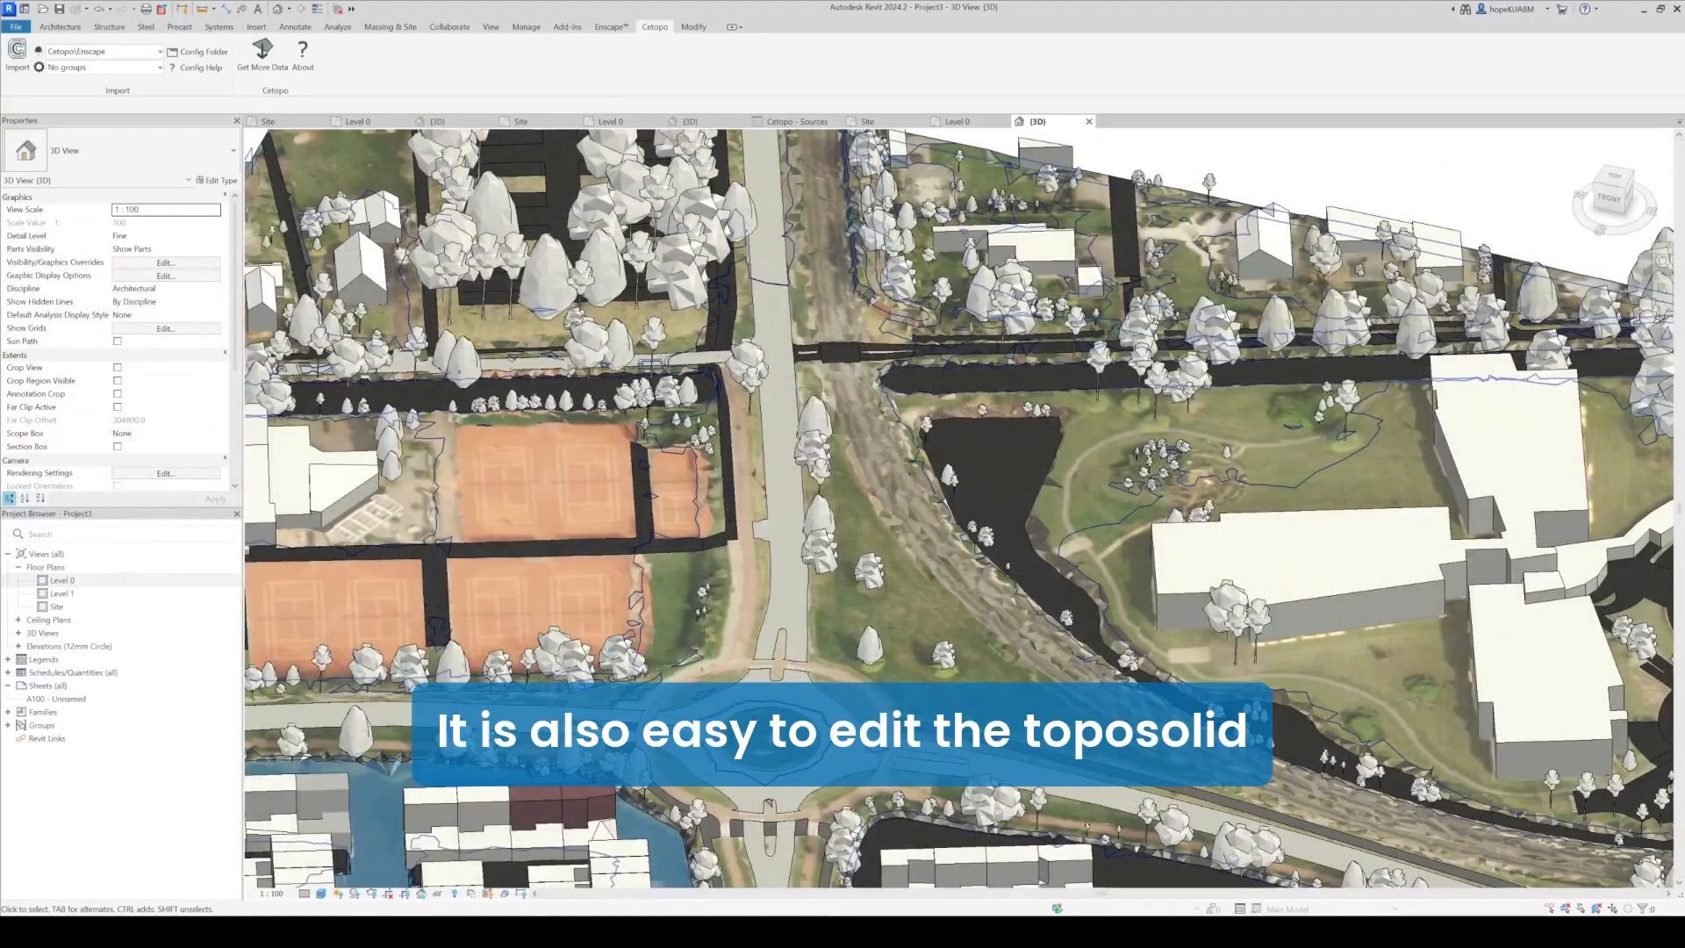
Select the terrain toposolid and pick a shape point on the grass beside the dark pond area for editing.
click(1097, 430)
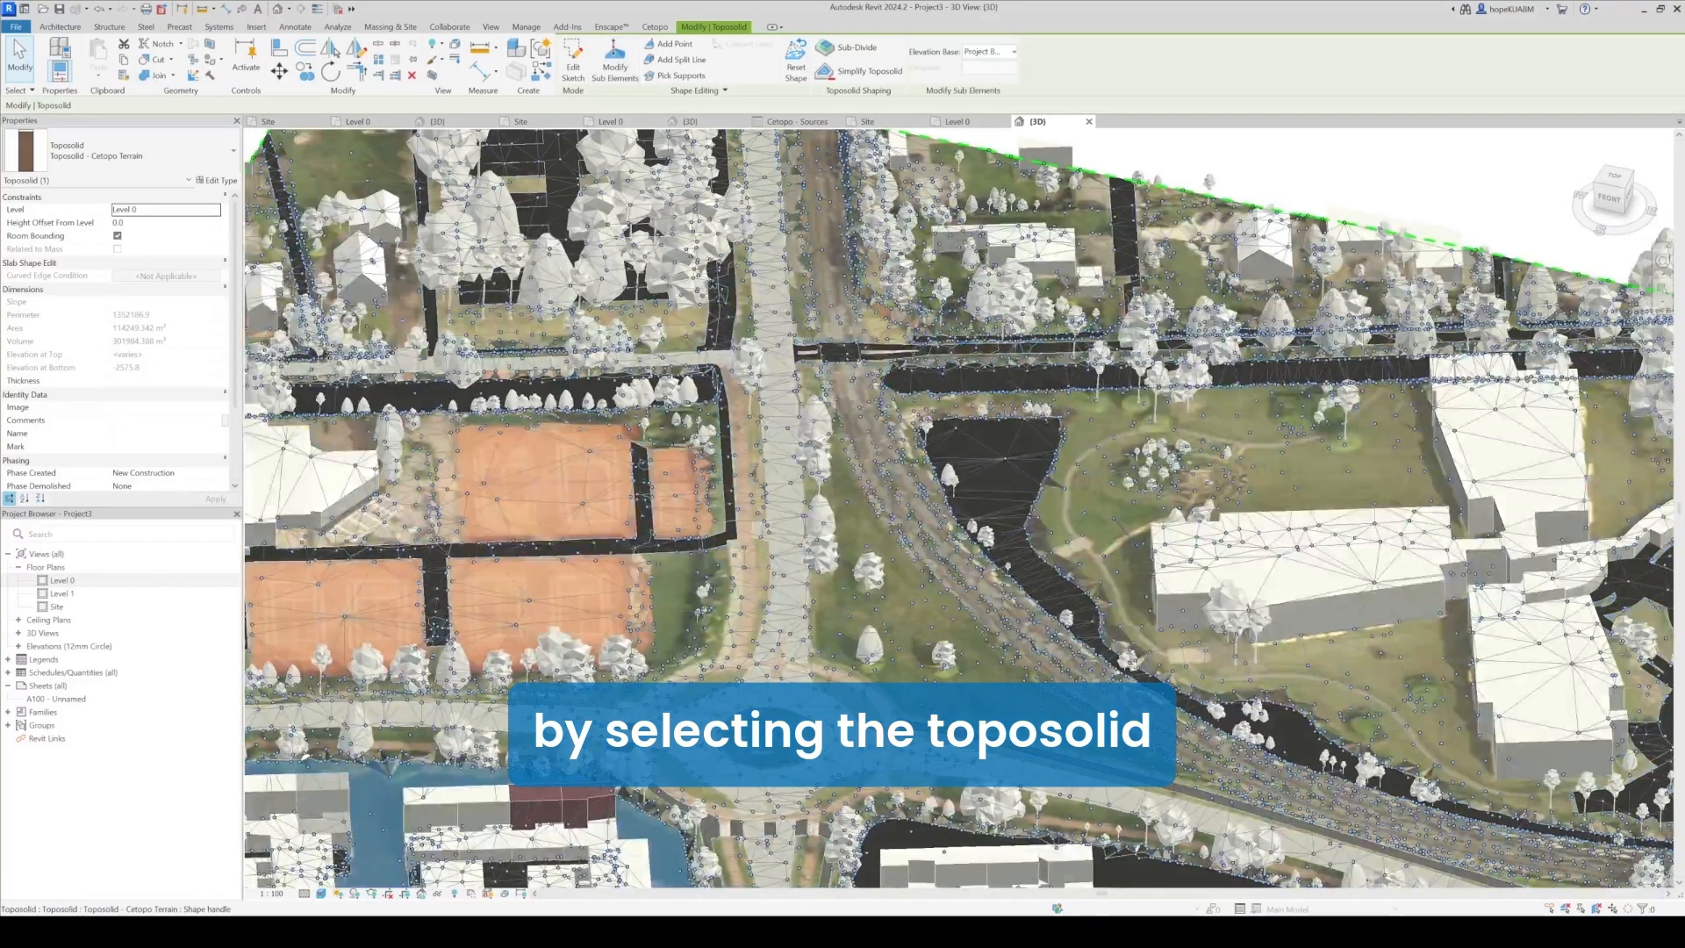
scroll(1113, 518, up, 5)
click(1175, 466)
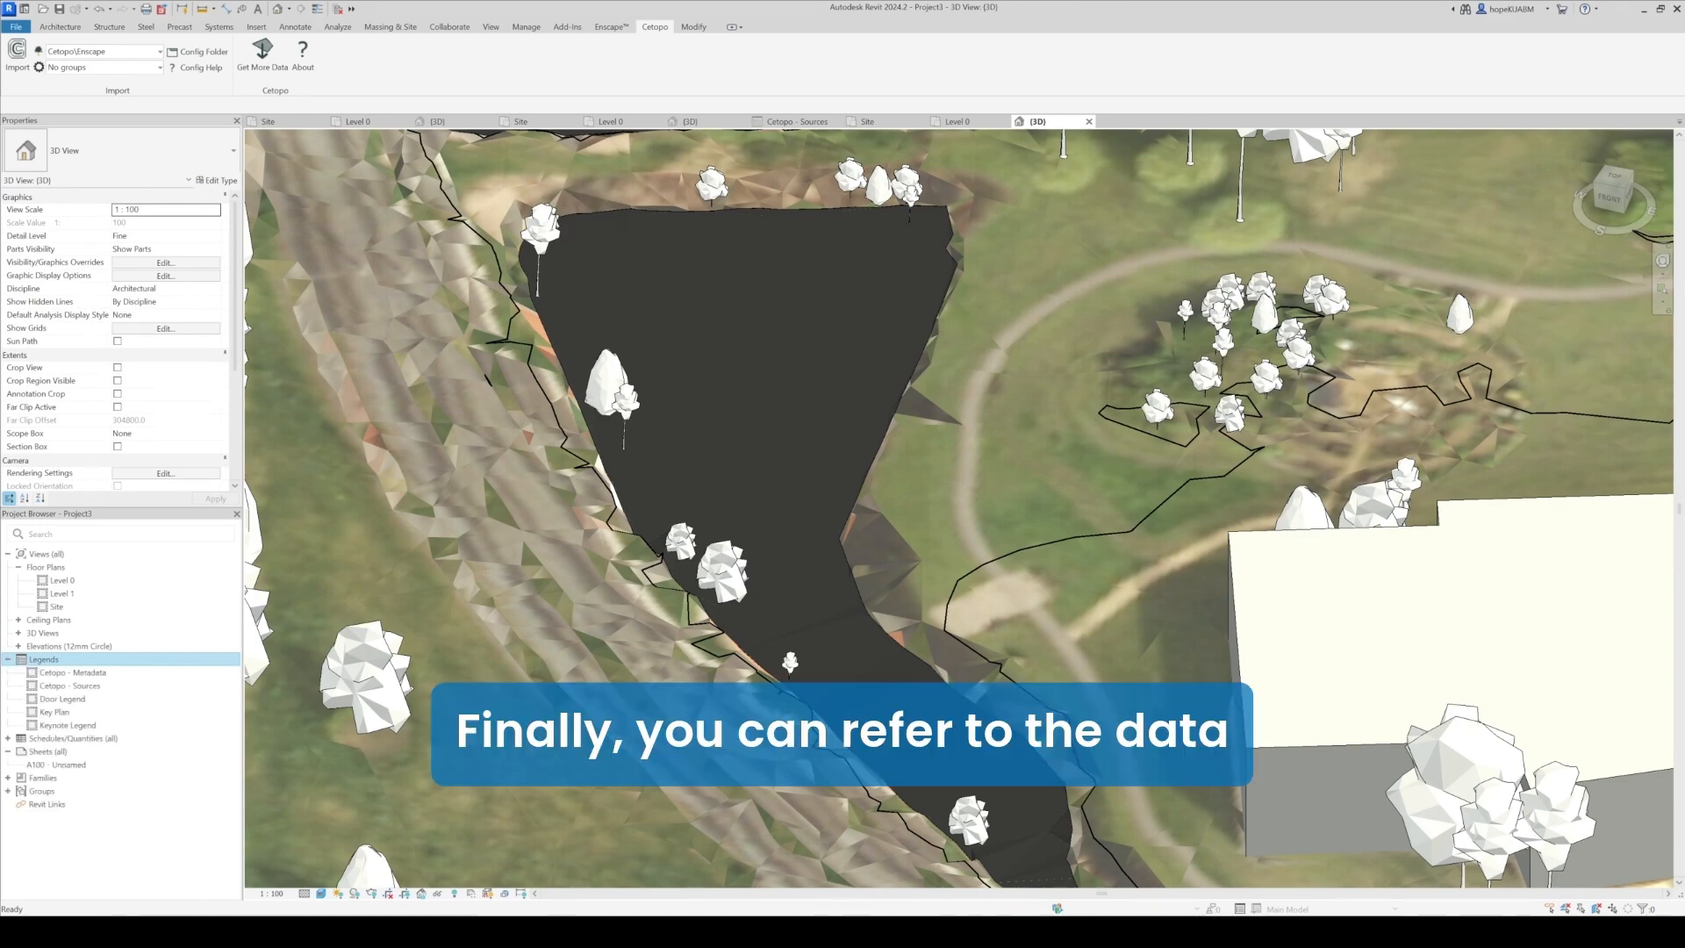
Open the Cetopo - Sources legend to review the data sources behind the model.
double_click(70, 686)
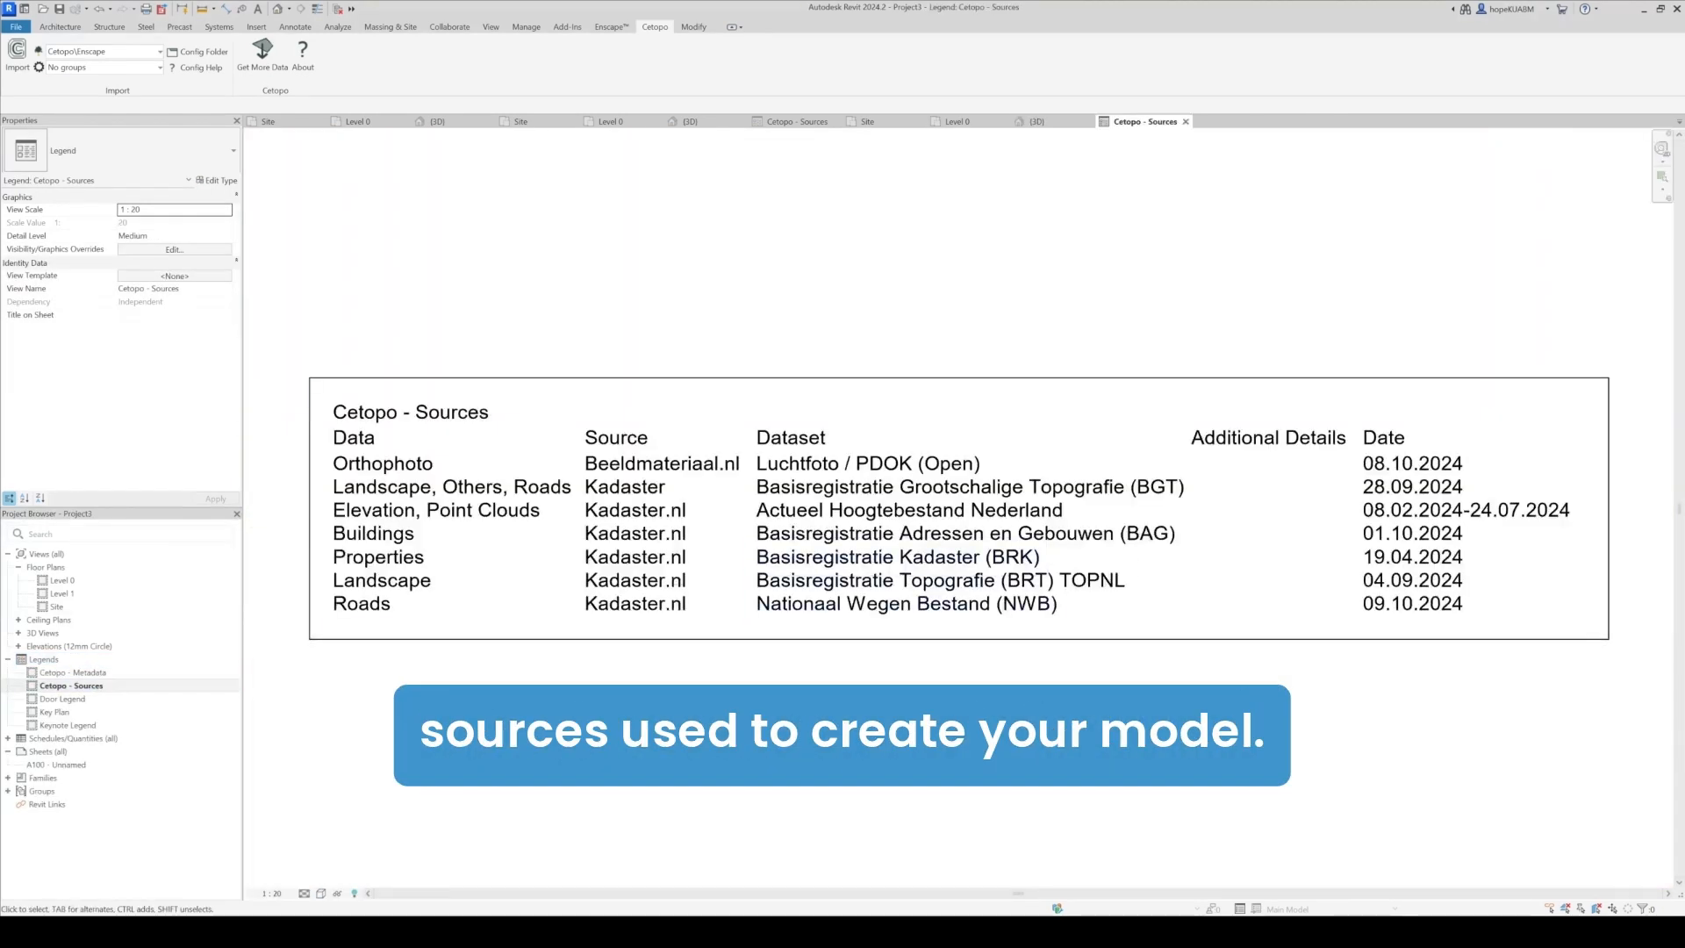